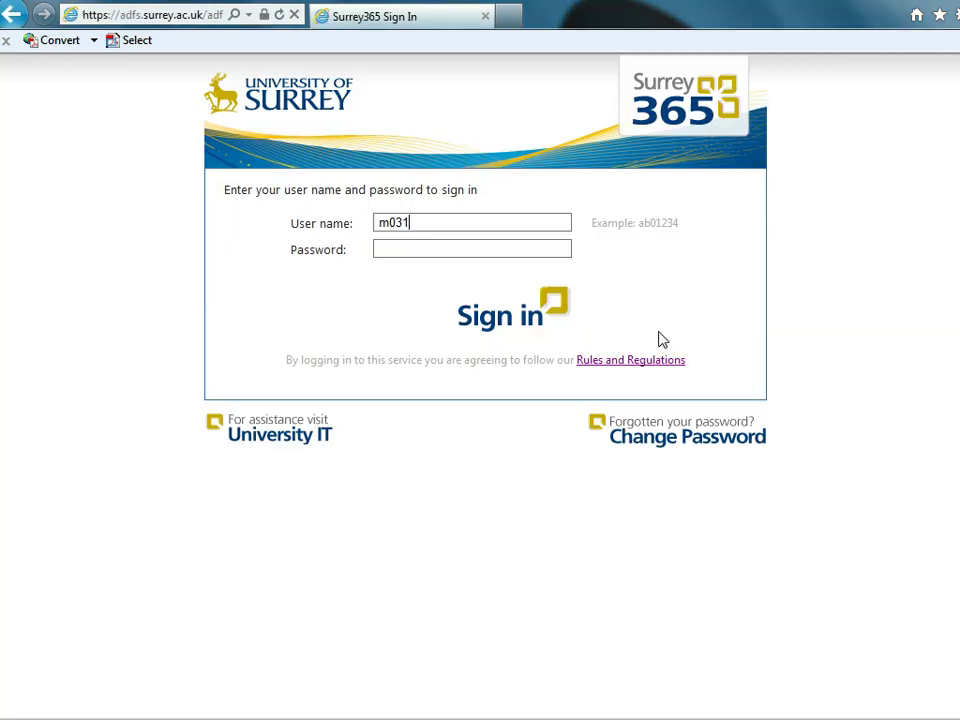
Step: Enter the user name and password on the Surrey365 sign-in page
{"action": "type", "text": "50"}
{"action": "key", "text": "Tab"}
{"action": "type", "text": "*********"}
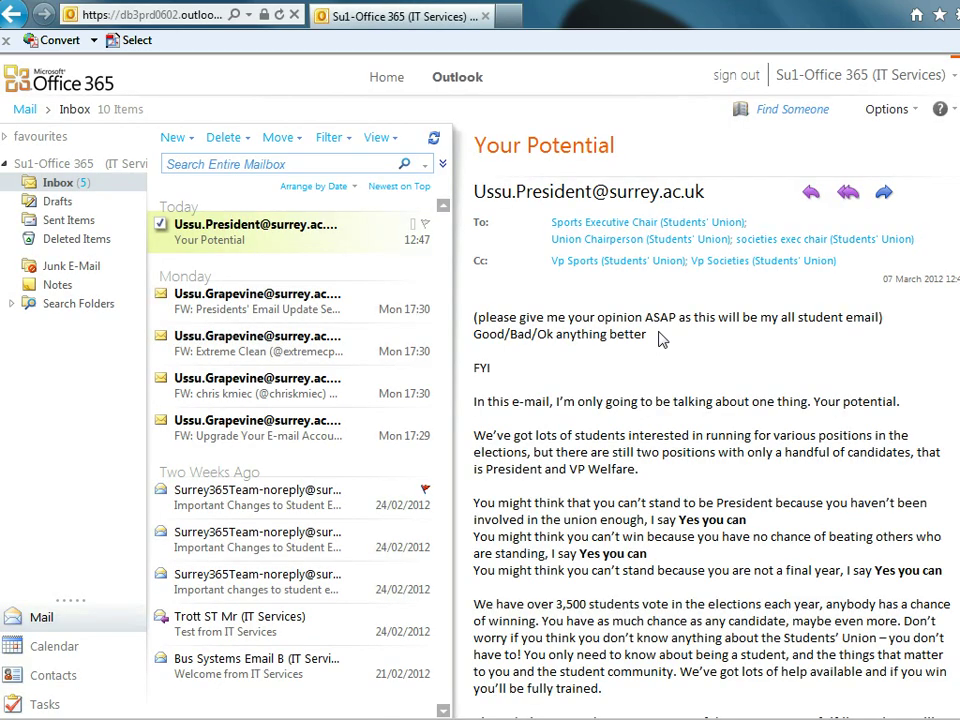
Step: Preview the FW: Extreme Clean and Surrey365Team messages, deselecting each afterwards
{"action": "left_click", "coordinate": [314, 335]}
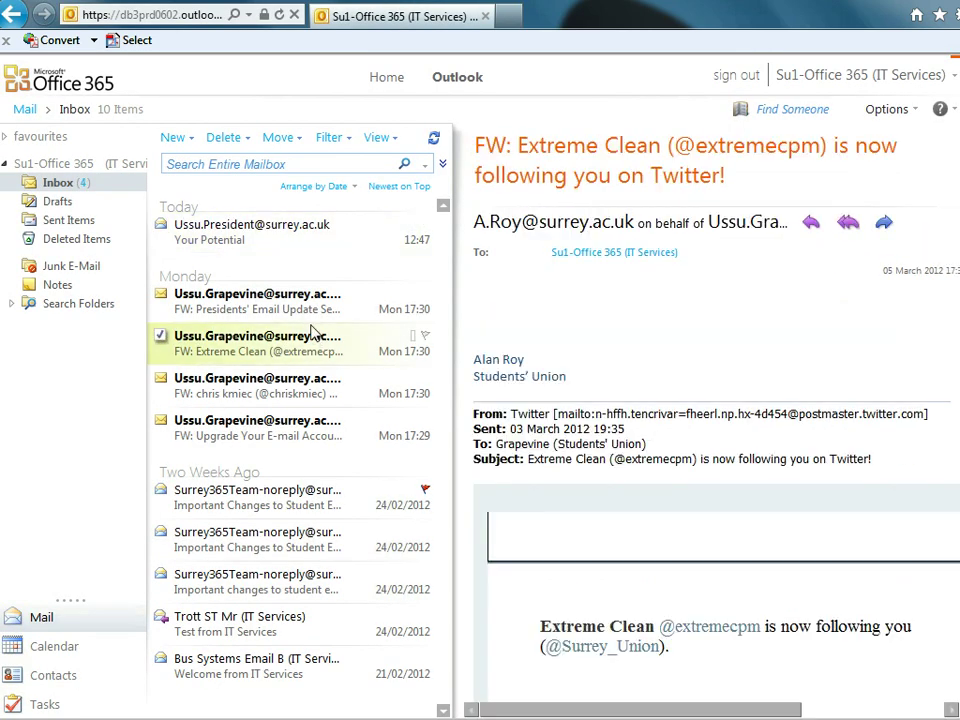
{"action": "left_click", "coordinate": [160, 338]}
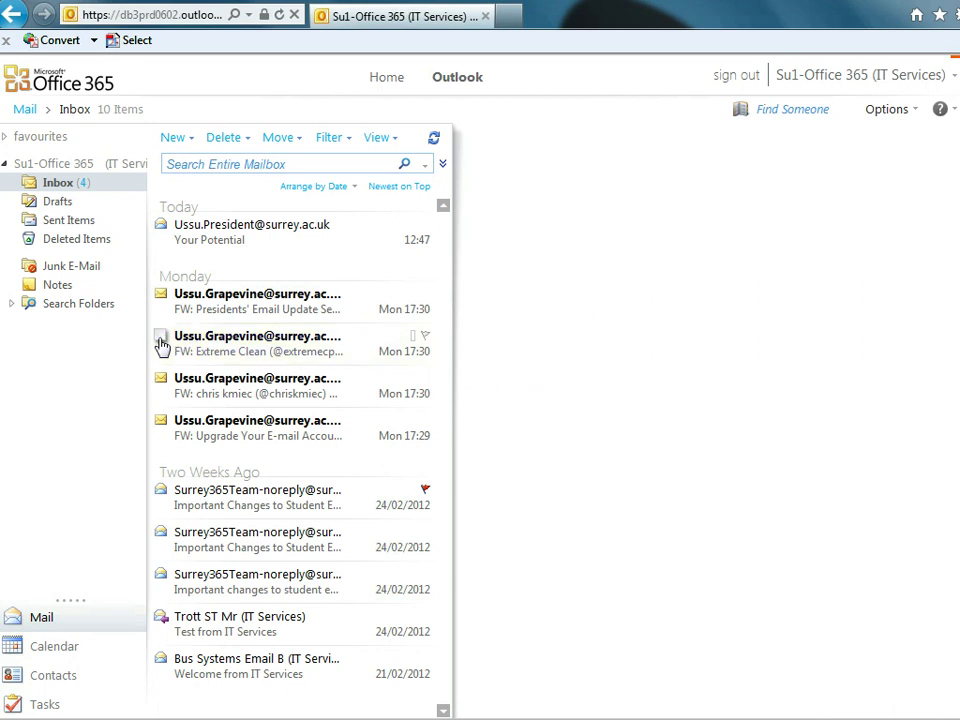
{"action": "left_click", "coordinate": [246, 505]}
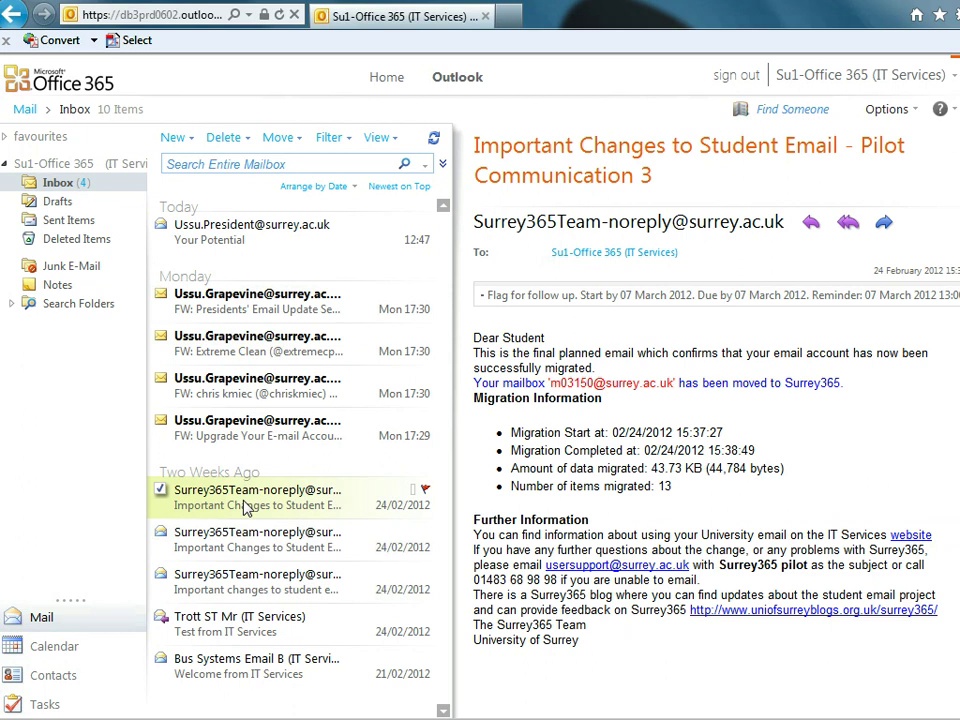
{"action": "left_click", "coordinate": [159, 490]}
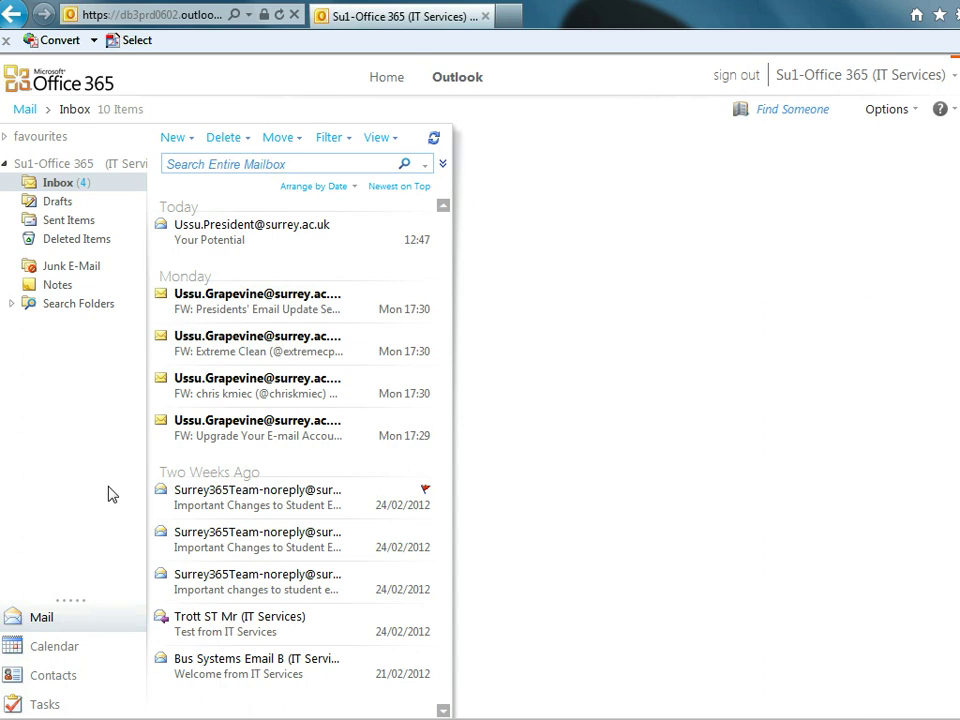
Step: Search the entire mailbox for 'important' and preview the flagged Surrey365Team result
{"action": "left_click", "coordinate": [291, 162]}
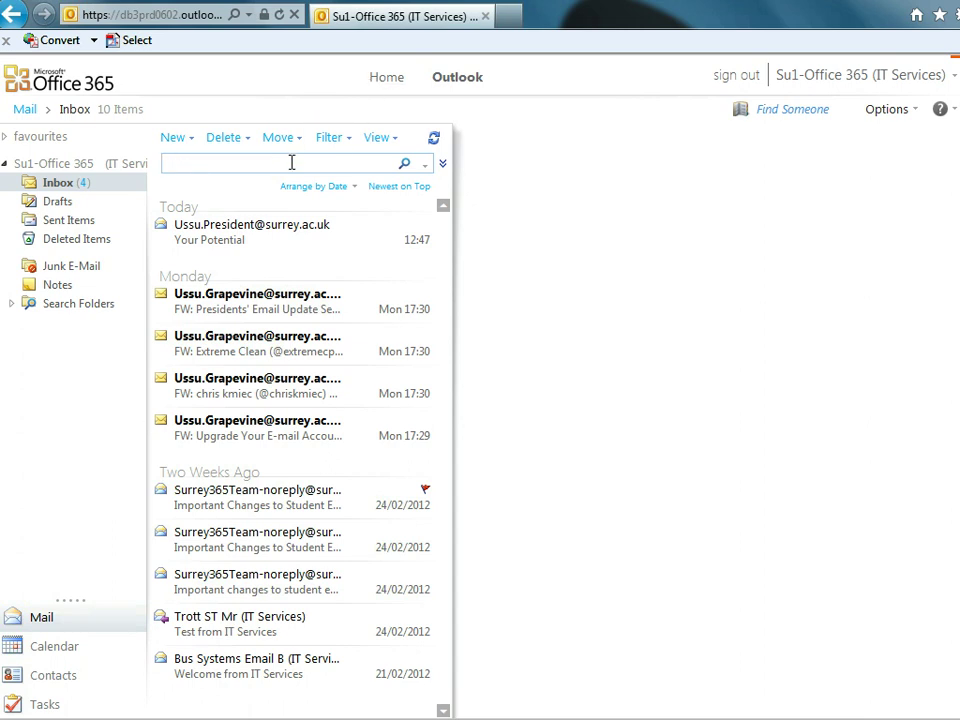
{"action": "type", "text": "impo"}
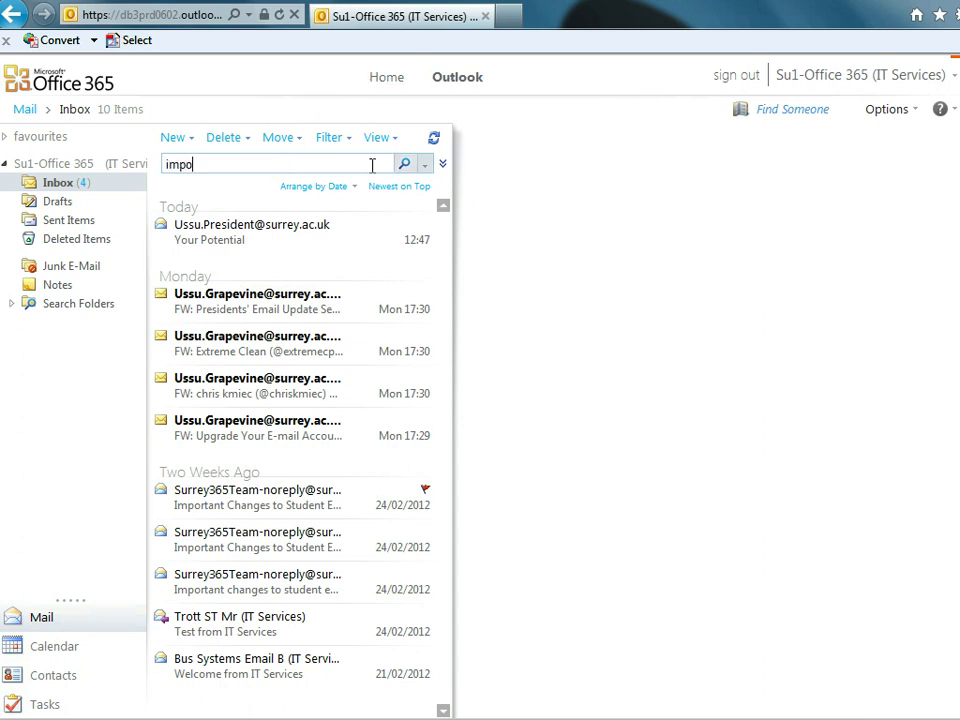
{"action": "type", "text": "rtant"}
{"action": "key", "text": "Return"}
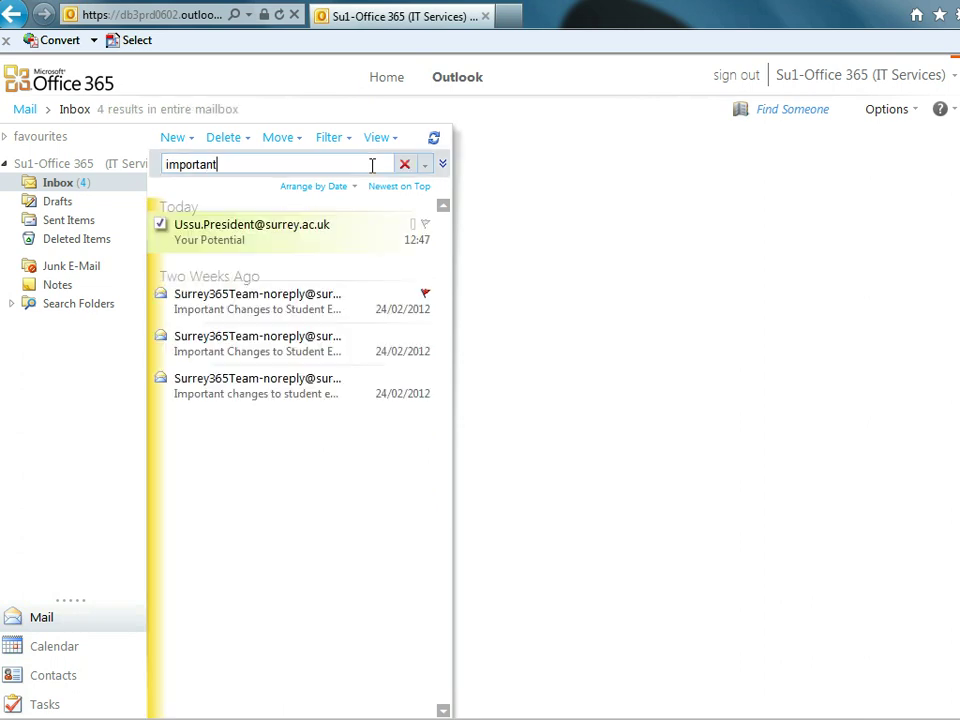
{"action": "left_click", "coordinate": [240, 318]}
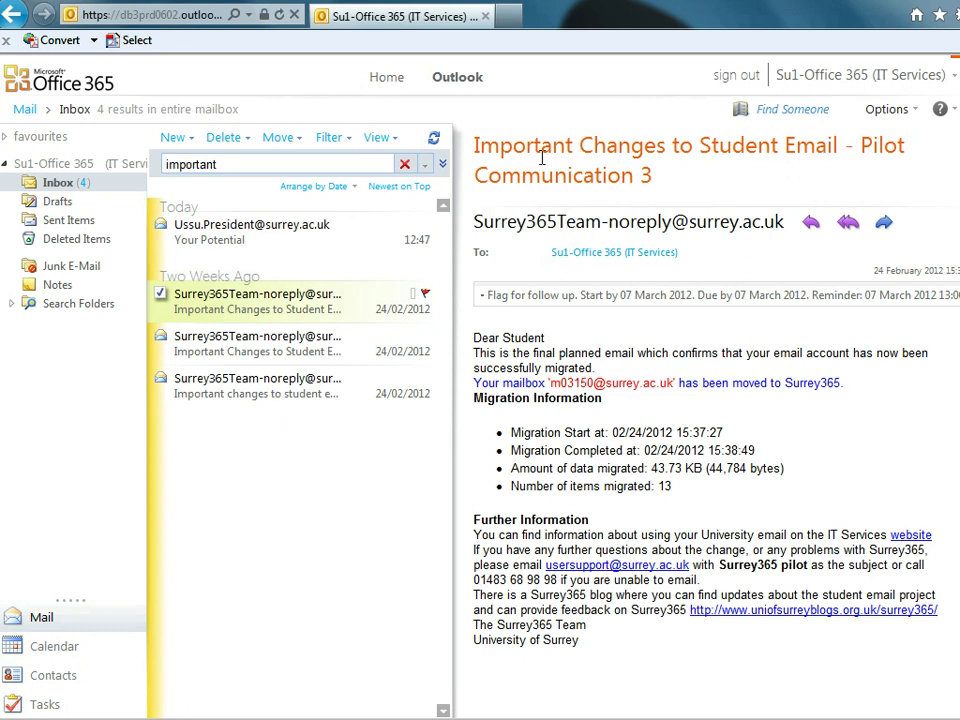
{"action": "left_click", "coordinate": [160, 296]}
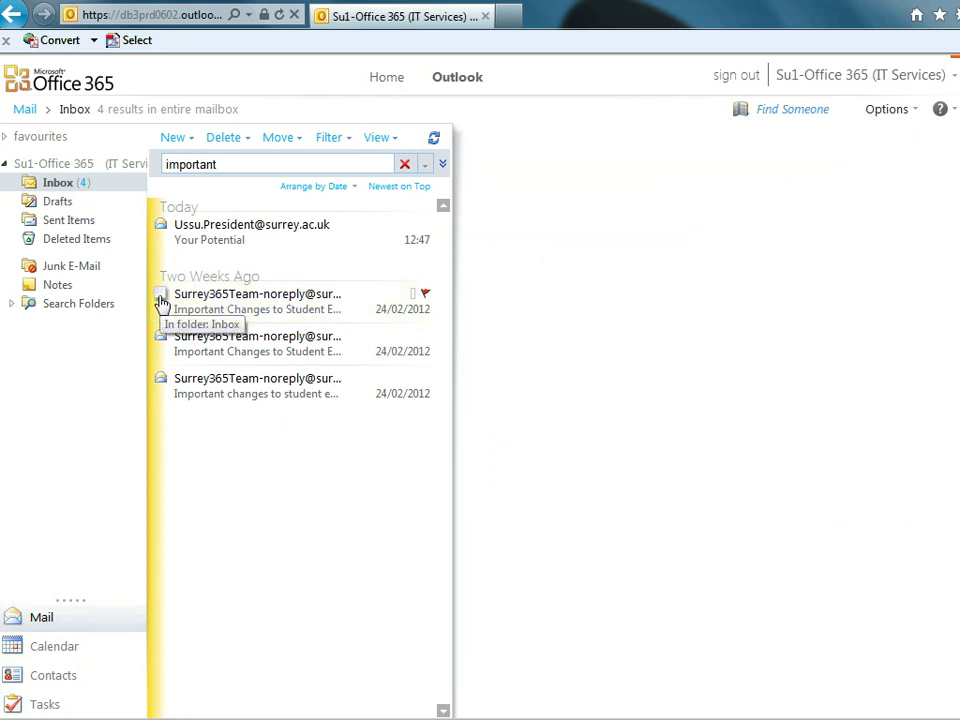
Step: Expand the advanced search options and try the Results in and From filters, keeping subject/body and From
{"action": "left_click", "coordinate": [443, 165]}
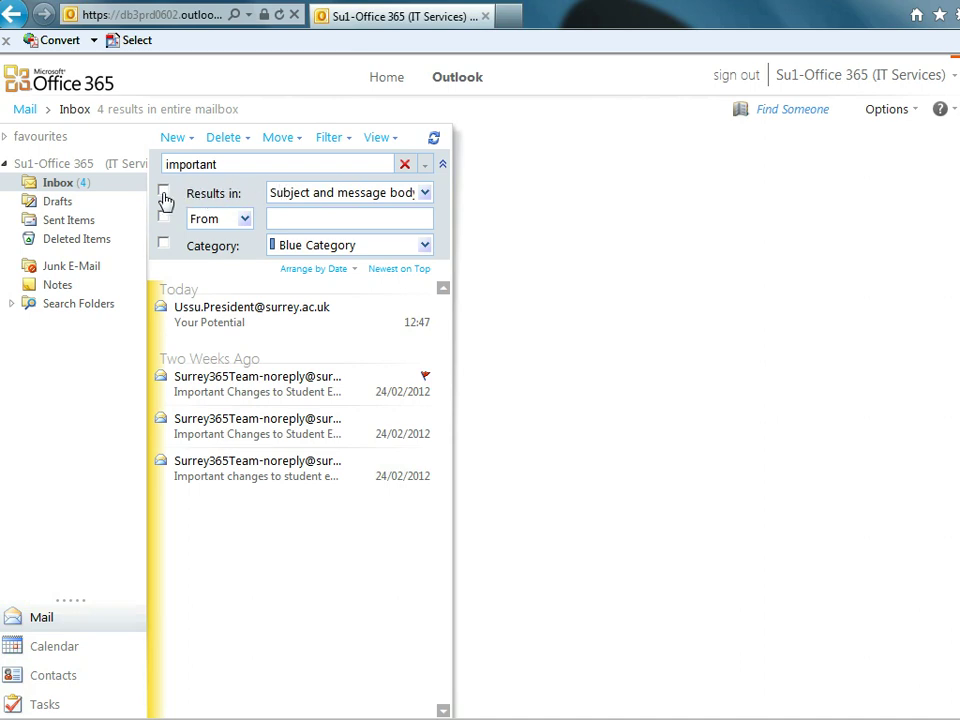
{"action": "left_click", "coordinate": [165, 193]}
{"action": "left_click", "coordinate": [424, 195]}
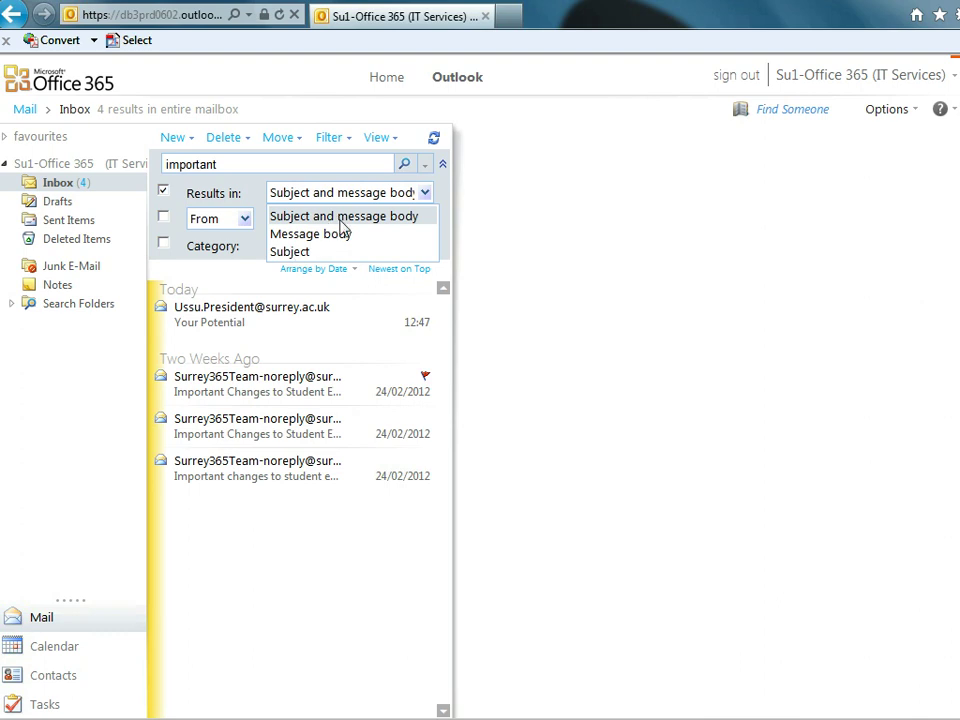
{"action": "left_click", "coordinate": [258, 207]}
{"action": "left_click", "coordinate": [229, 219]}
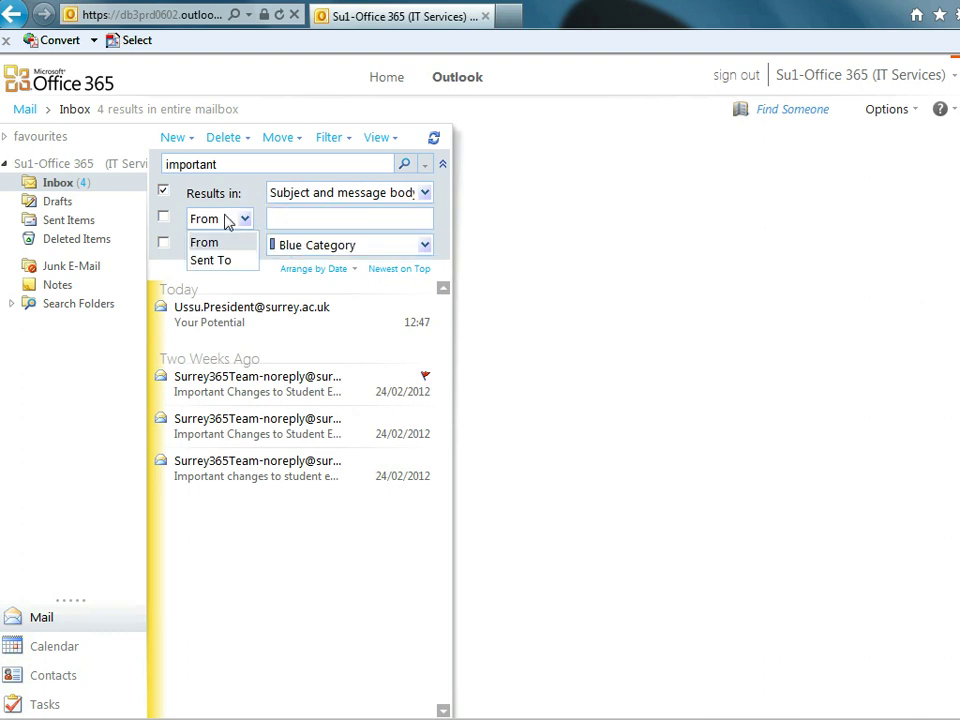
{"action": "left_click", "coordinate": [225, 220]}
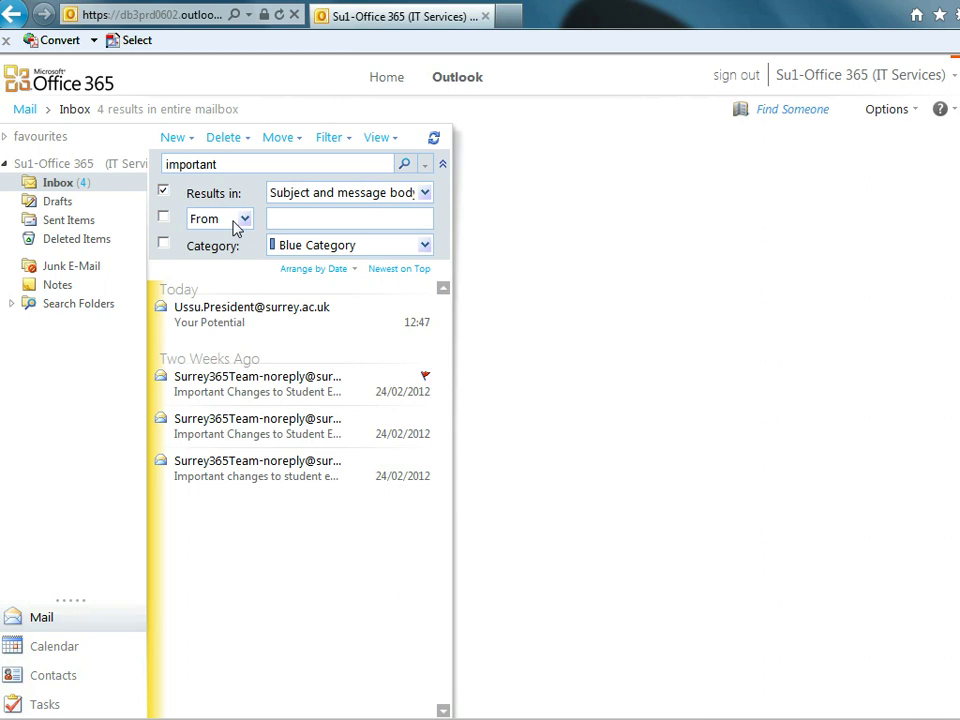
{"action": "left_click", "coordinate": [236, 222]}
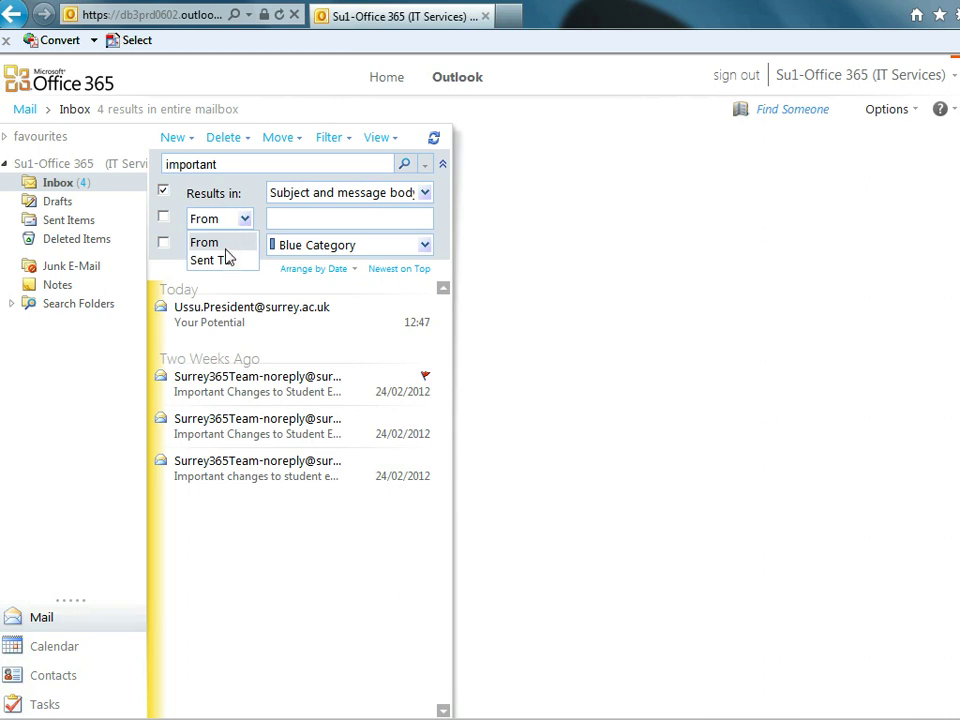
{"action": "left_click", "coordinate": [242, 219]}
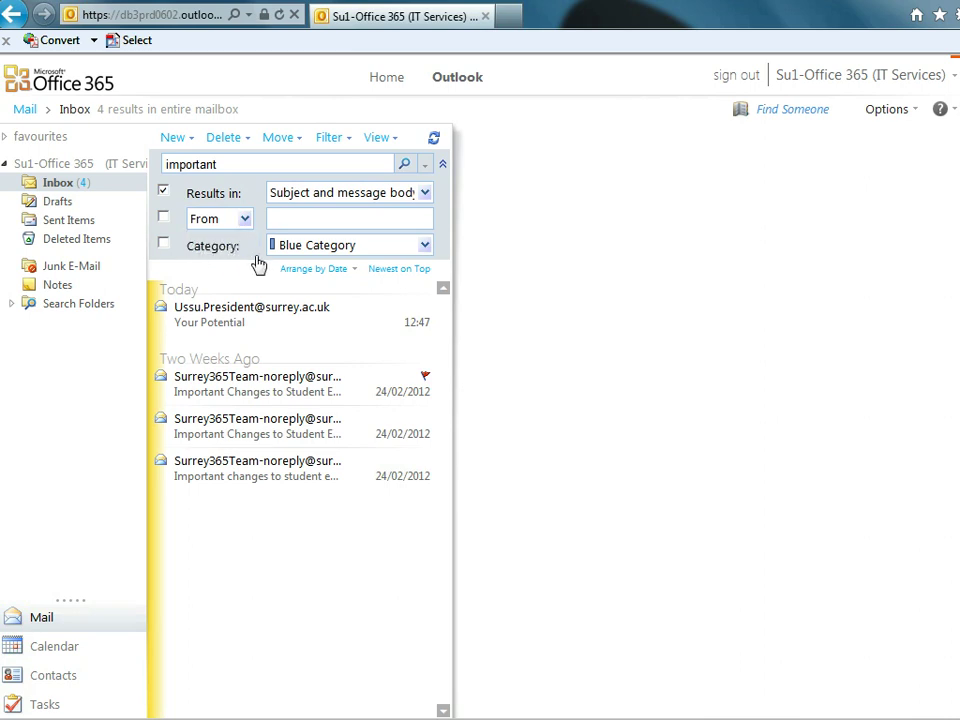
{"action": "left_click", "coordinate": [164, 193]}
Step: Clear the search to restore the full inbox and collapse the advanced search options
{"action": "left_click", "coordinate": [405, 165]}
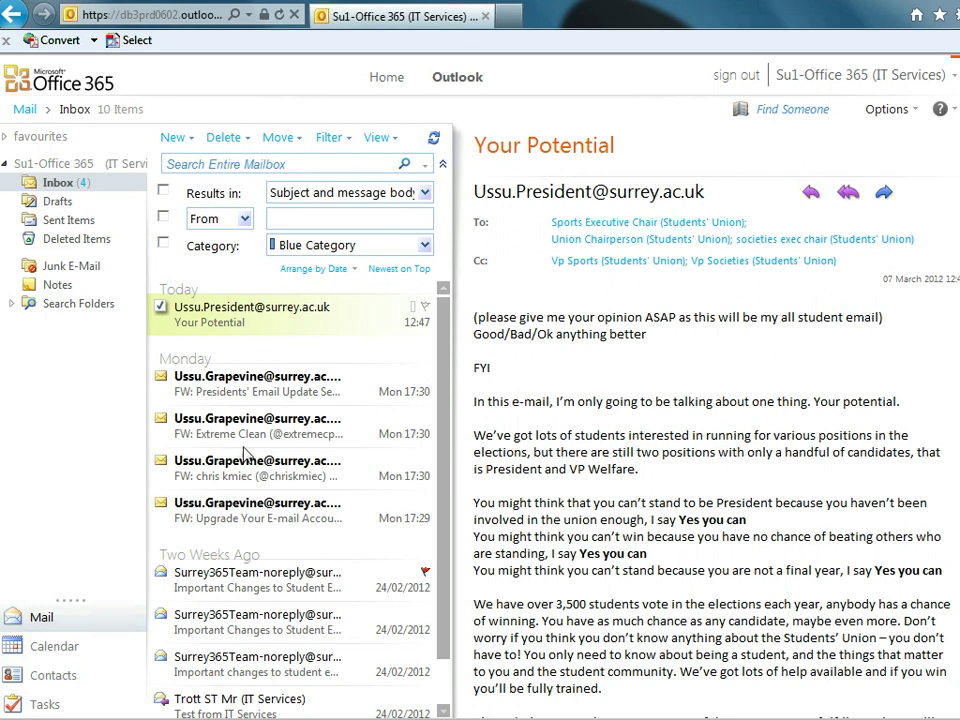
{"action": "left_click", "coordinate": [240, 597]}
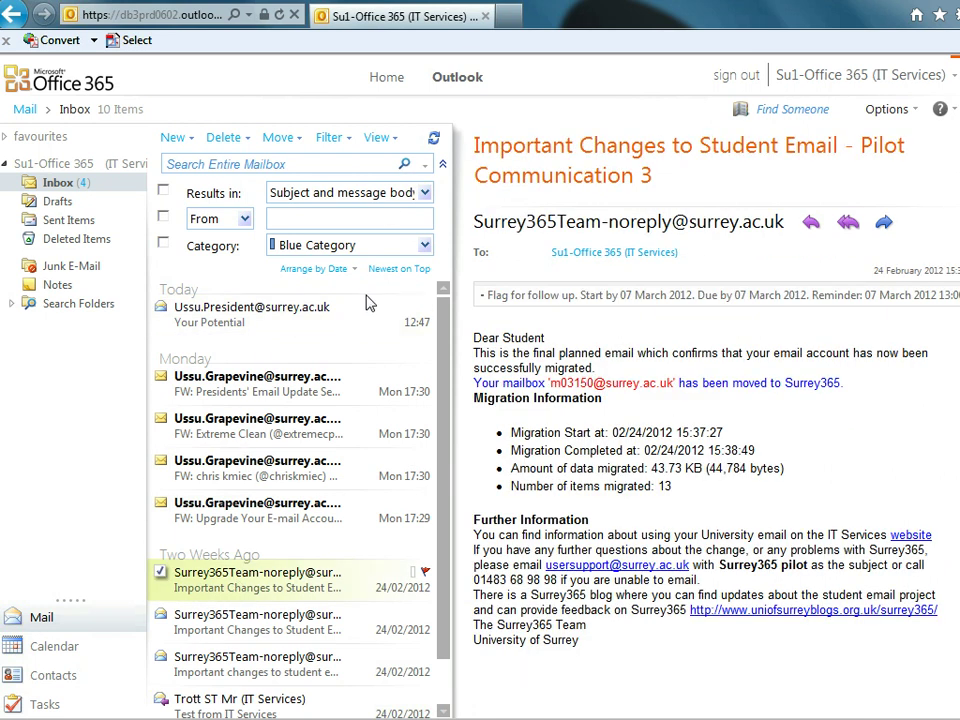
{"action": "left_click", "coordinate": [442, 168]}
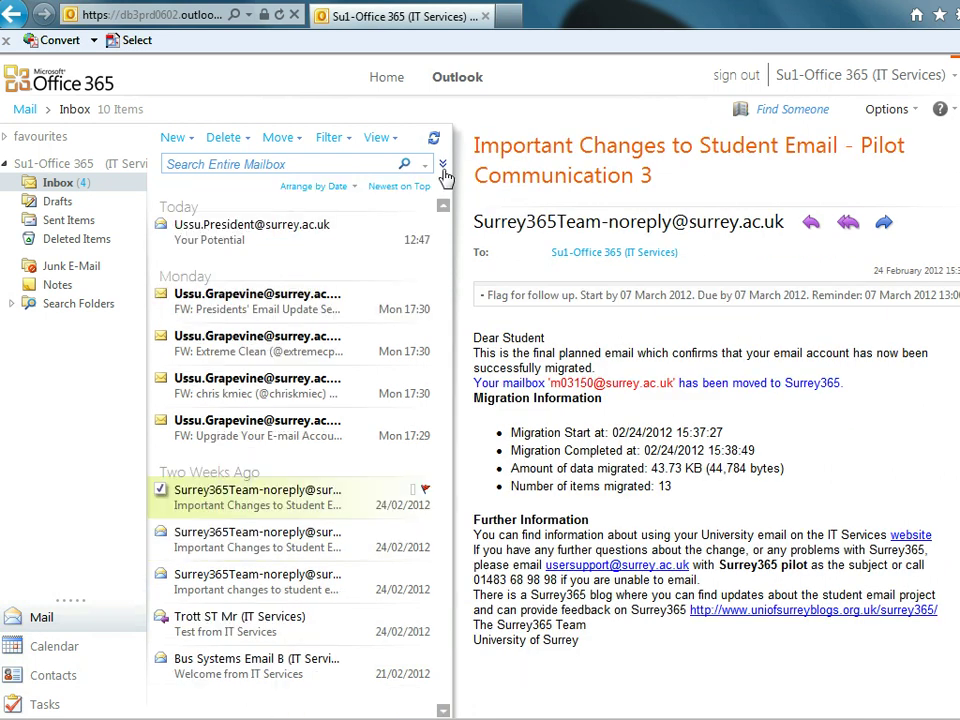
{"action": "left_click", "coordinate": [162, 490]}
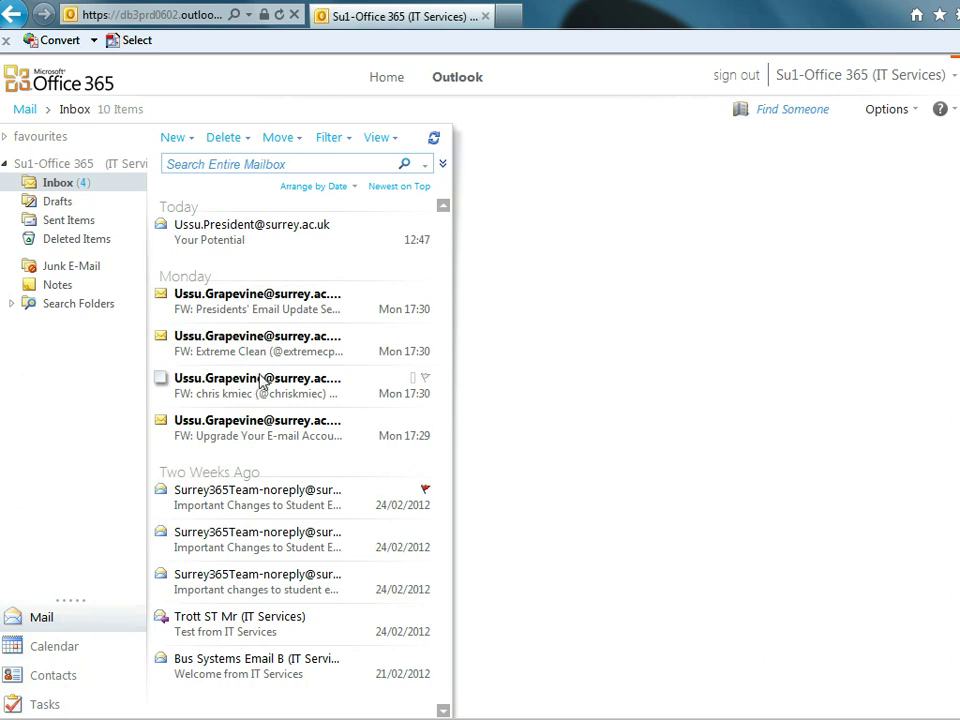
Step: Open the FW: Presidents' Email Update message and scroll through it
{"action": "left_click", "coordinate": [237, 314]}
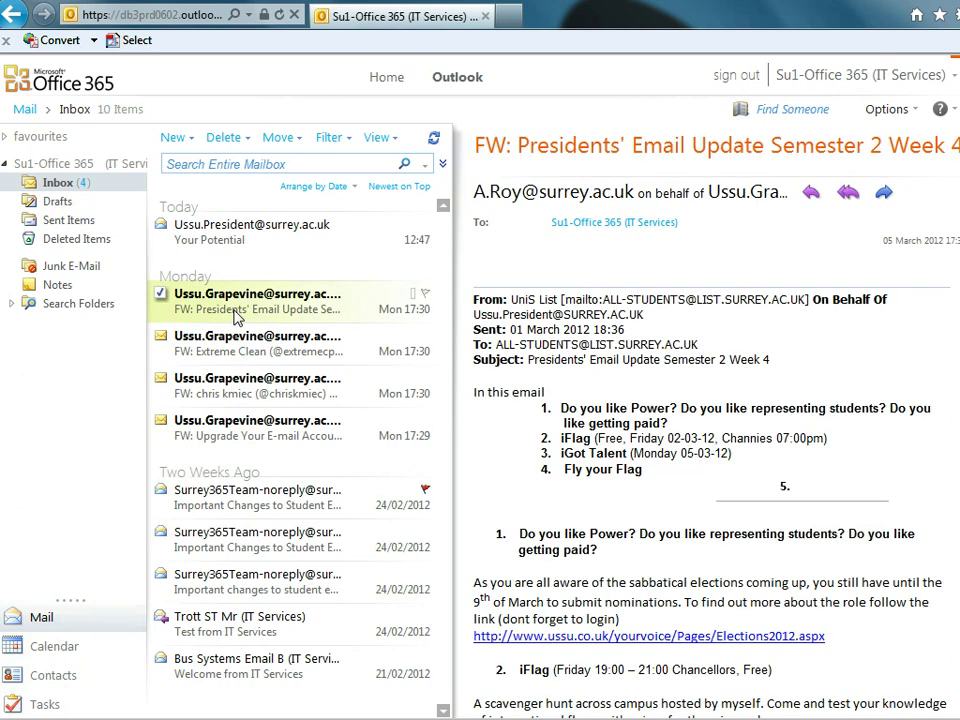
{"action": "scroll", "coordinate": [957, 480], "scroll_direction": "down", "scroll_amount": 8}
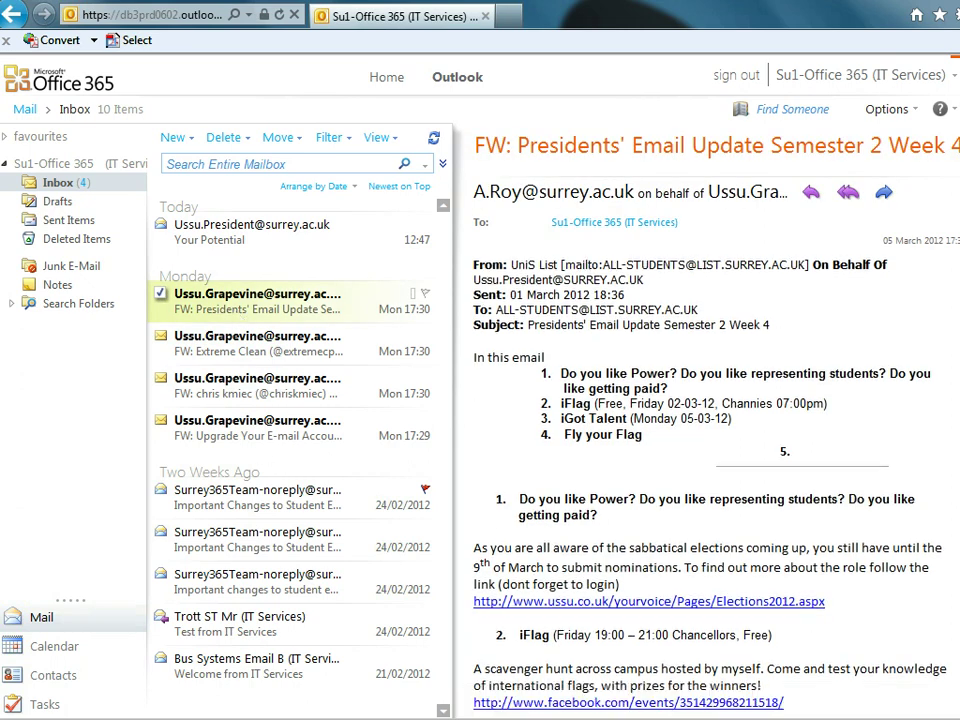
{"action": "scroll", "coordinate": [957, 480], "scroll_direction": "up", "scroll_amount": 3}
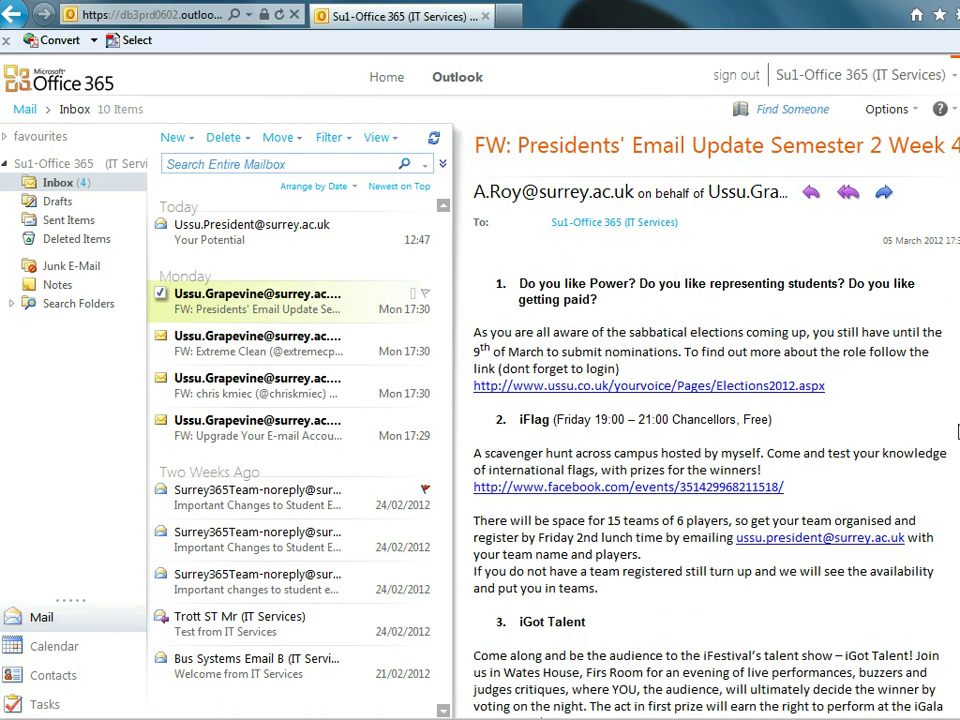
{"action": "left_click", "coordinate": [163, 299]}
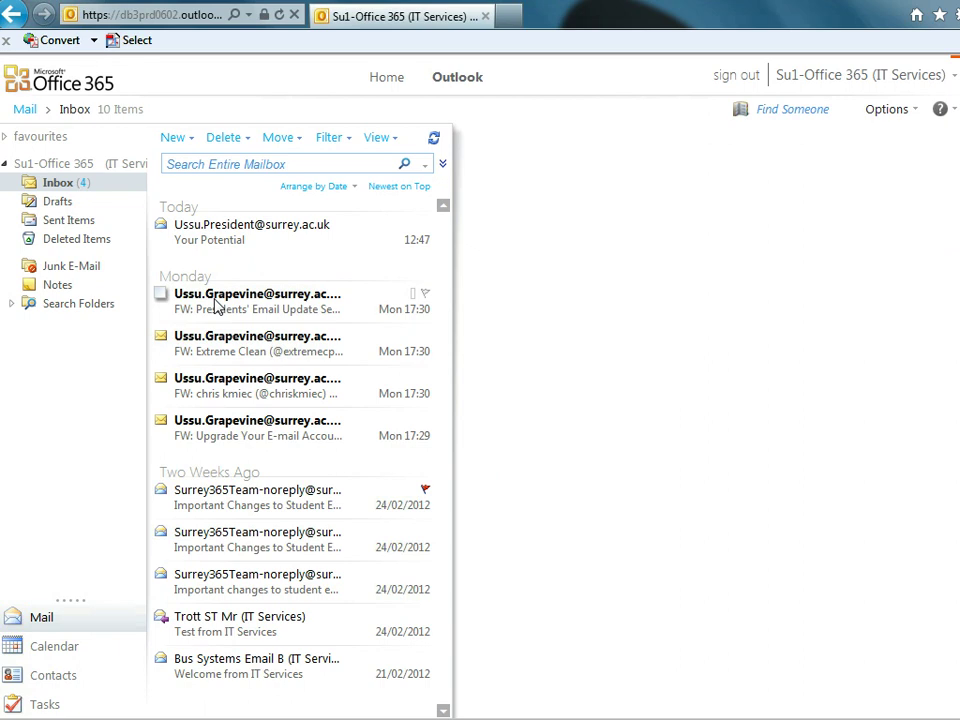
{"action": "left_click", "coordinate": [215, 305]}
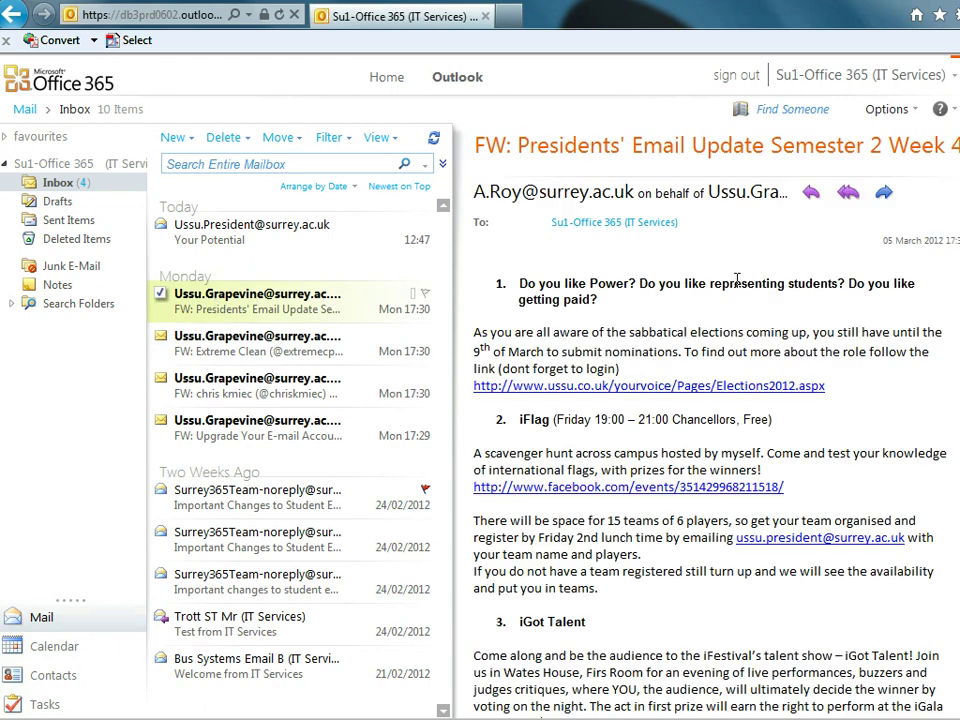
{"action": "scroll", "coordinate": [710, 450], "scroll_direction": "down", "scroll_amount": 3}
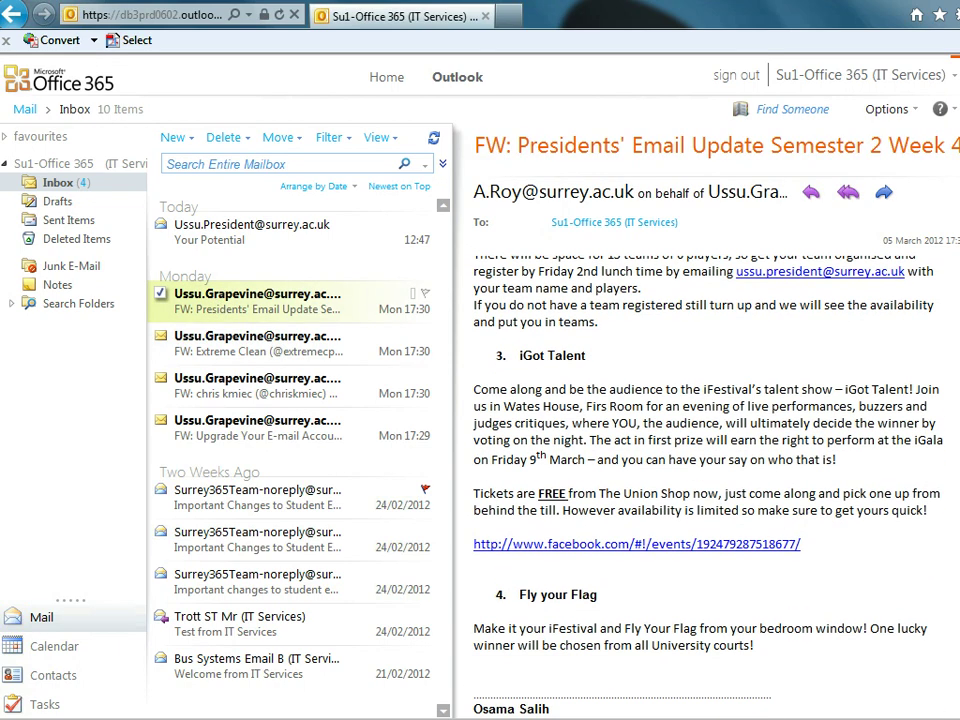
Step: Create a new 'Grapevine' subfolder under Inbox, check it, and return to the Inbox
{"action": "right_click", "coordinate": [62, 190]}
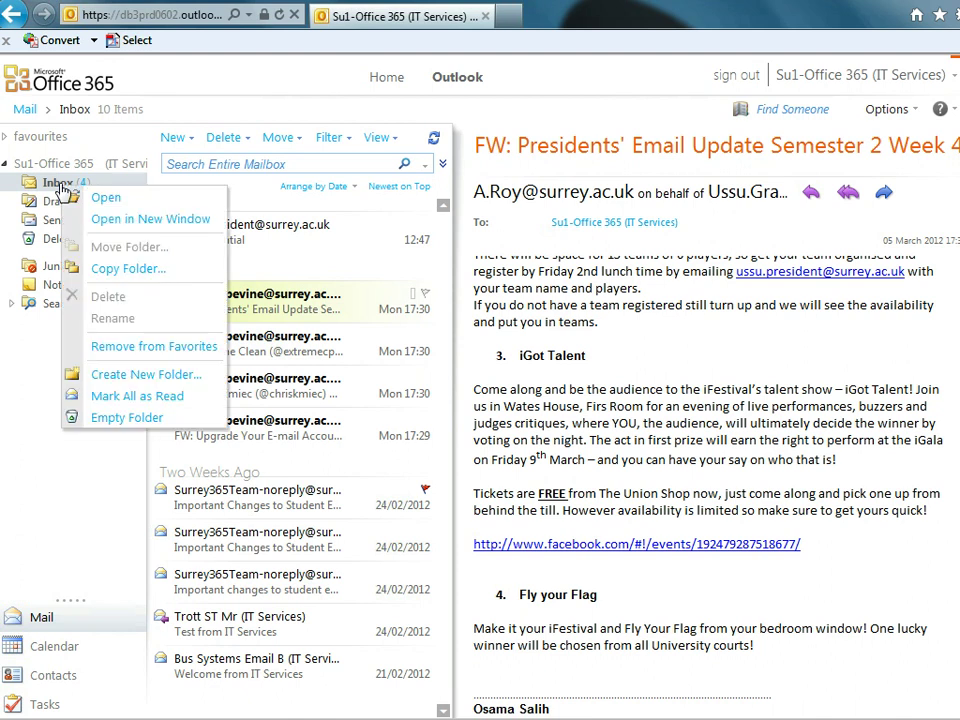
{"action": "left_click", "coordinate": [125, 378]}
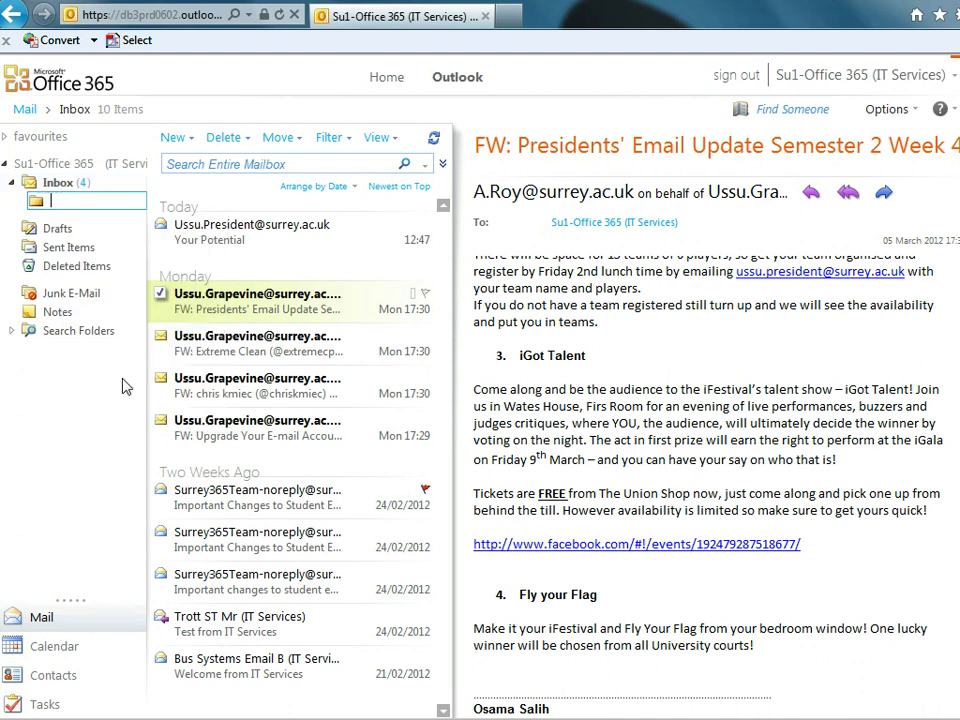
{"action": "type", "text": "Grapevine"}
{"action": "key", "text": "Return"}
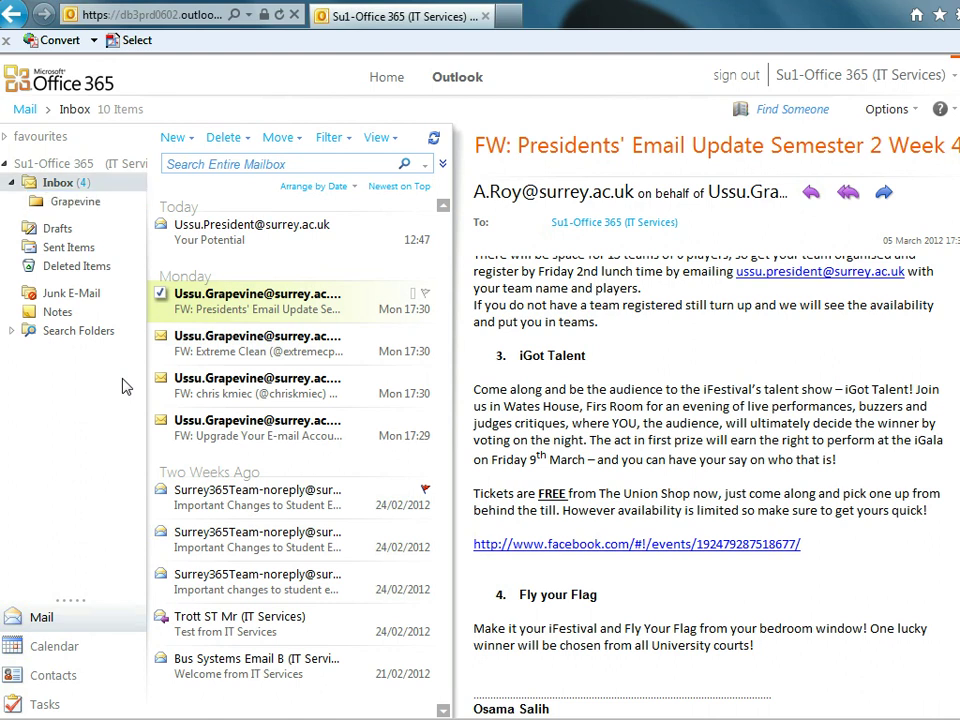
{"action": "left_click", "coordinate": [80, 204]}
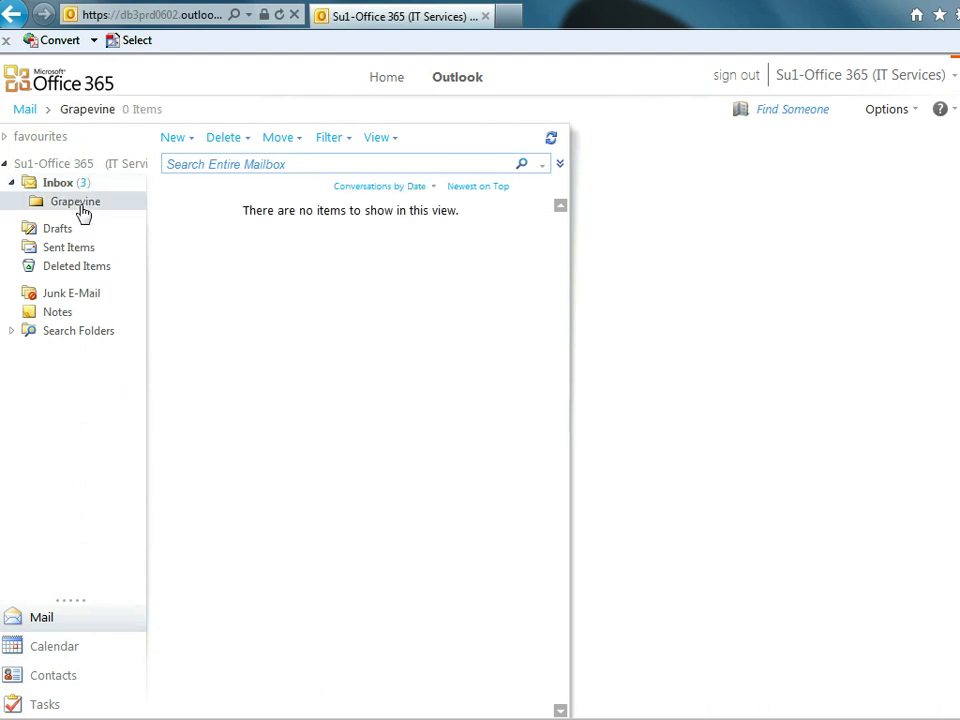
{"action": "left_click", "coordinate": [54, 182]}
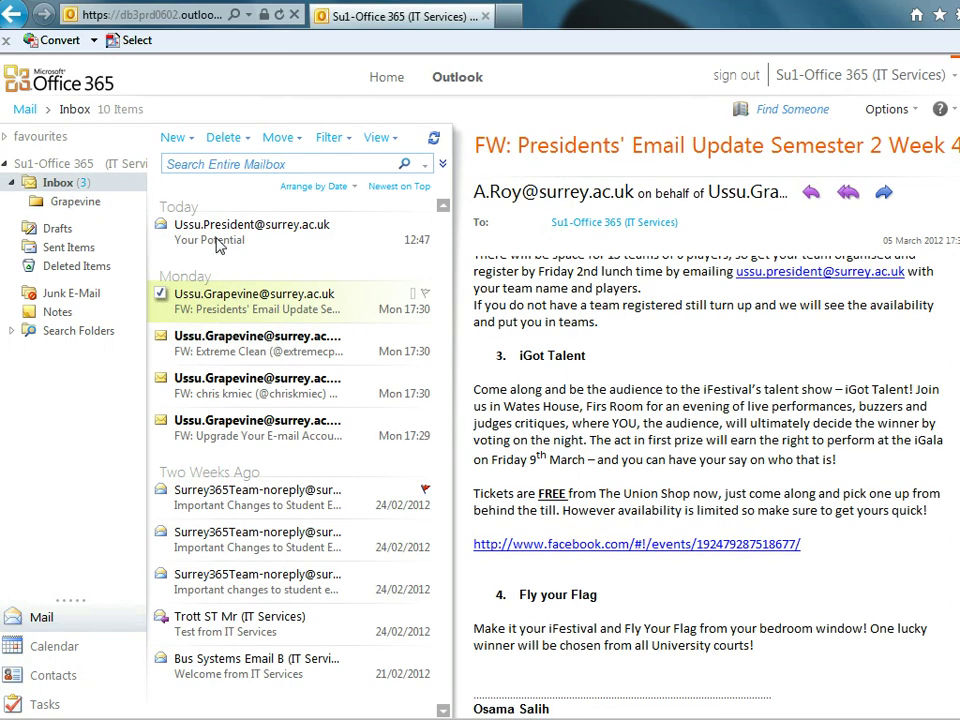
Step: Create a new inbox rule from the Grapevine message and bring its window fully into view
{"action": "right_click", "coordinate": [240, 312]}
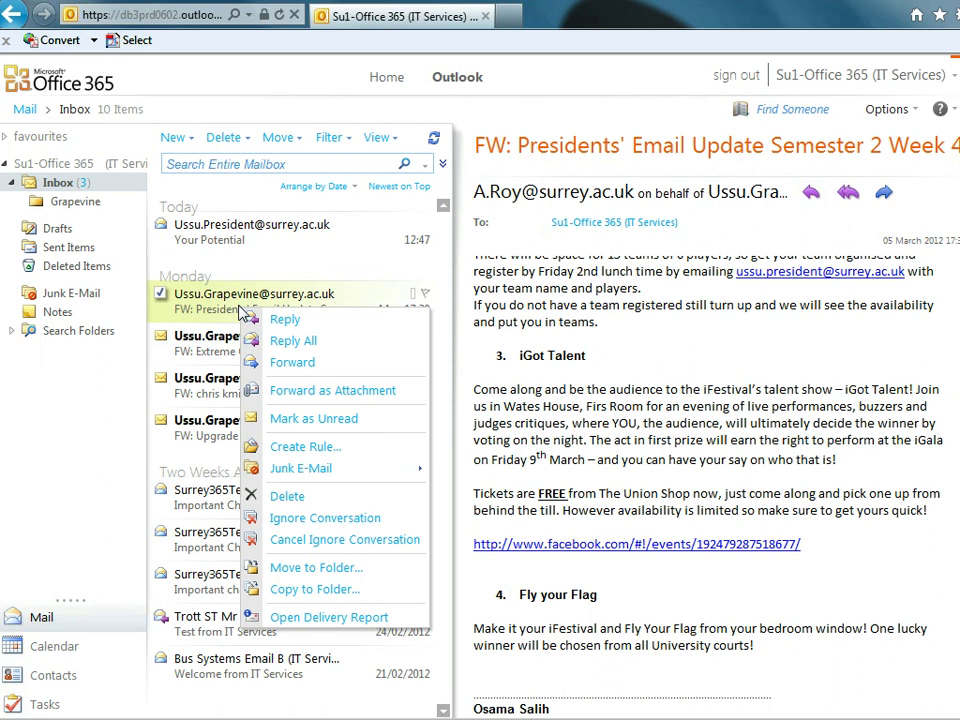
{"action": "left_click", "coordinate": [326, 452]}
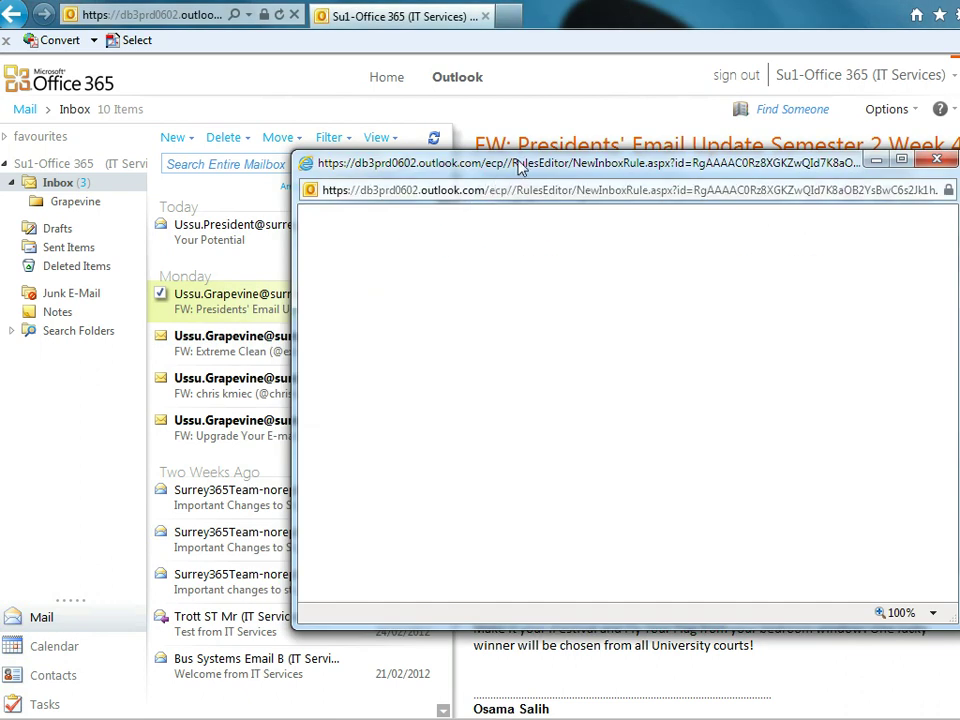
{"action": "left_click_drag", "start_coordinate": [519, 168], "coordinate": [372, 118]}
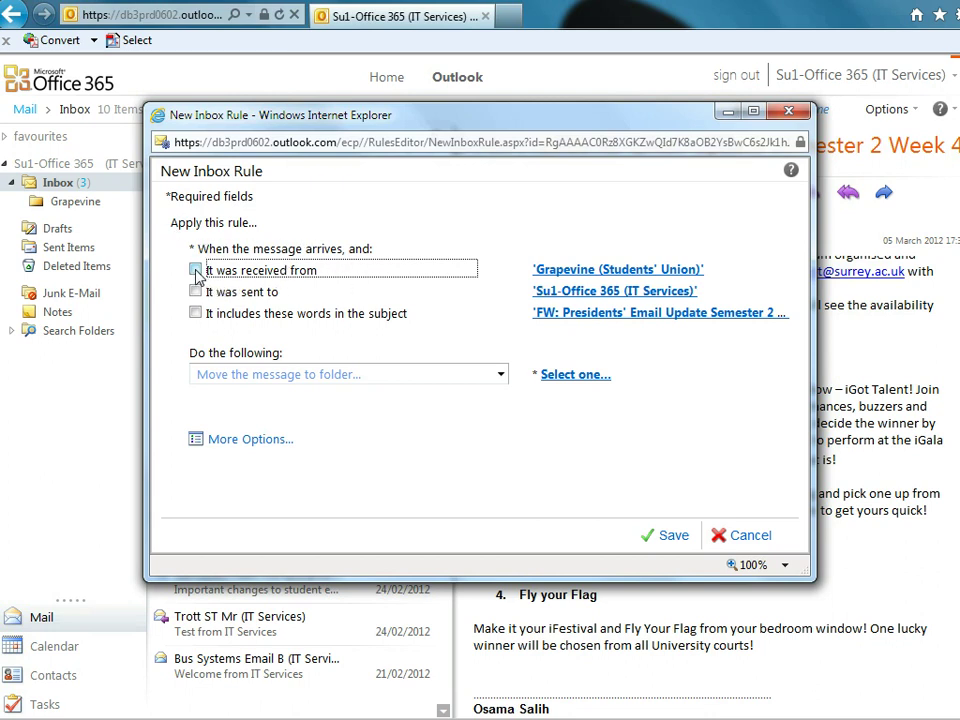
Step: Make the rule move mail received from Grapevine into Inbox > Grapevine, then save it
{"action": "left_click", "coordinate": [195, 270]}
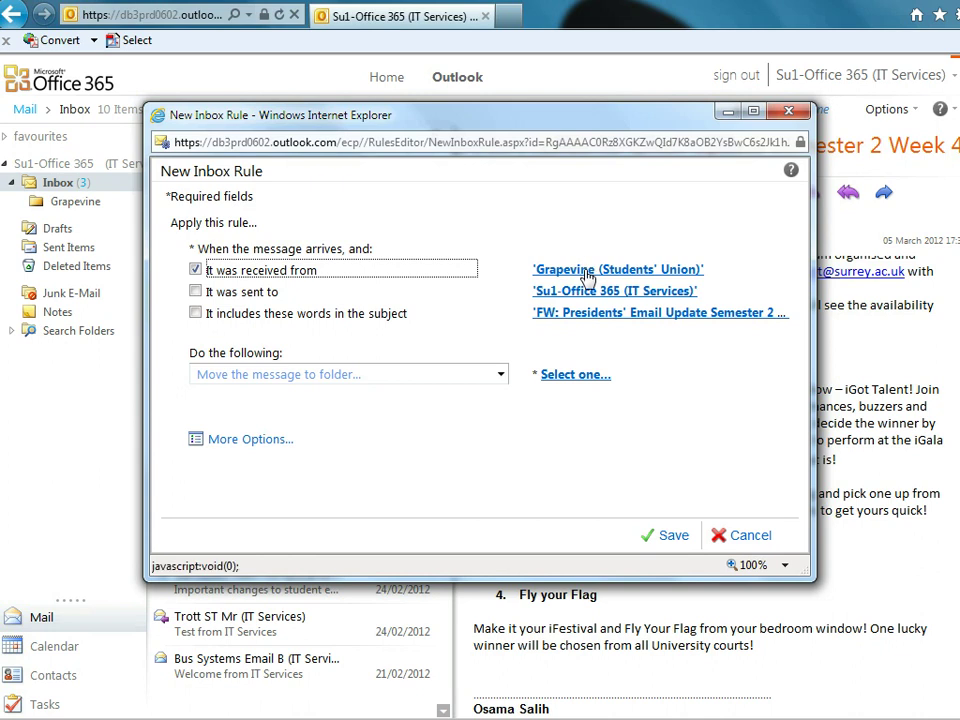
{"action": "left_click", "coordinate": [340, 376]}
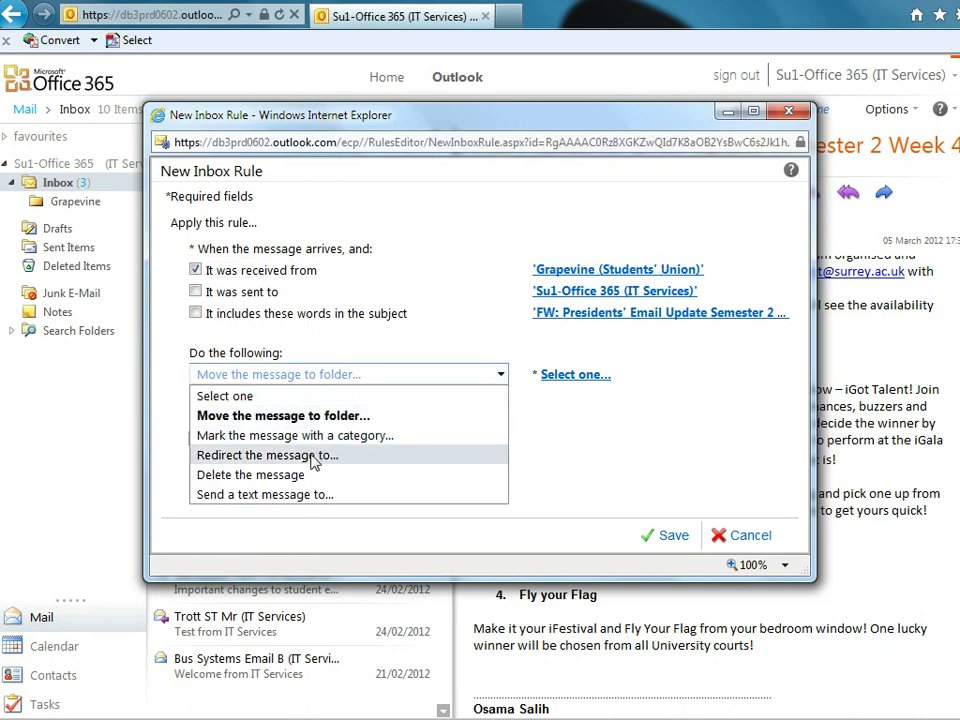
{"action": "left_click", "coordinate": [318, 415]}
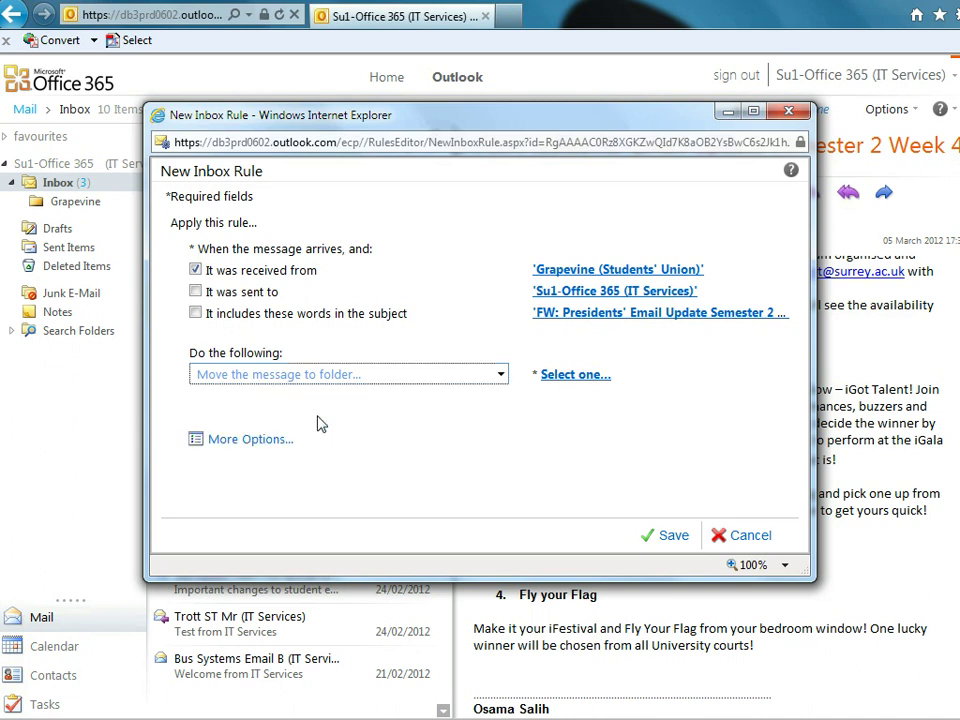
{"action": "left_click", "coordinate": [572, 382]}
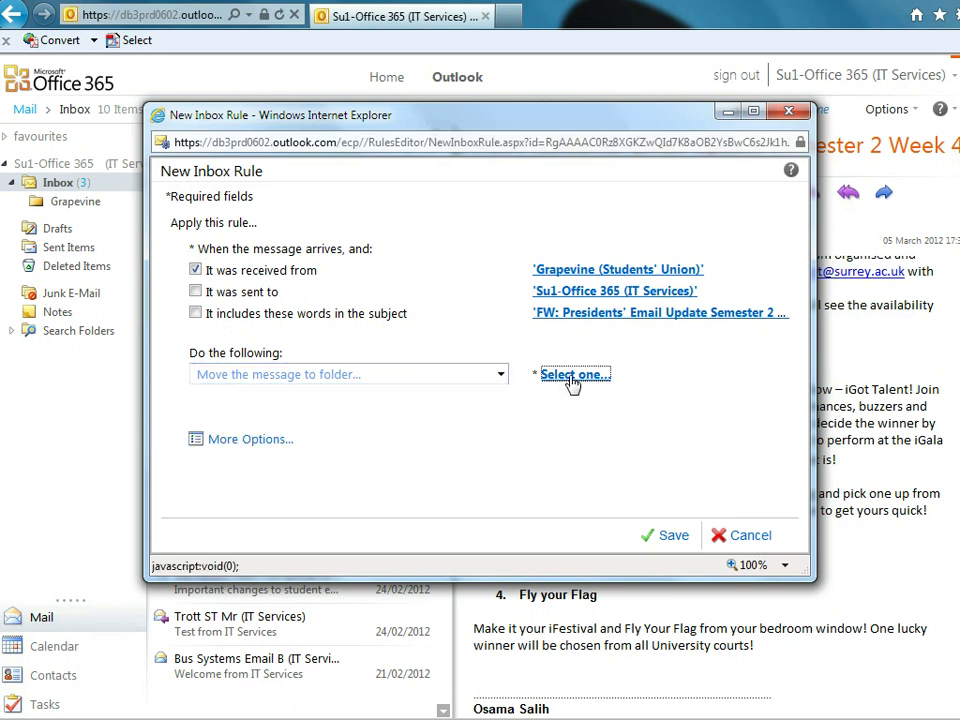
{"action": "left_click", "coordinate": [351, 324]}
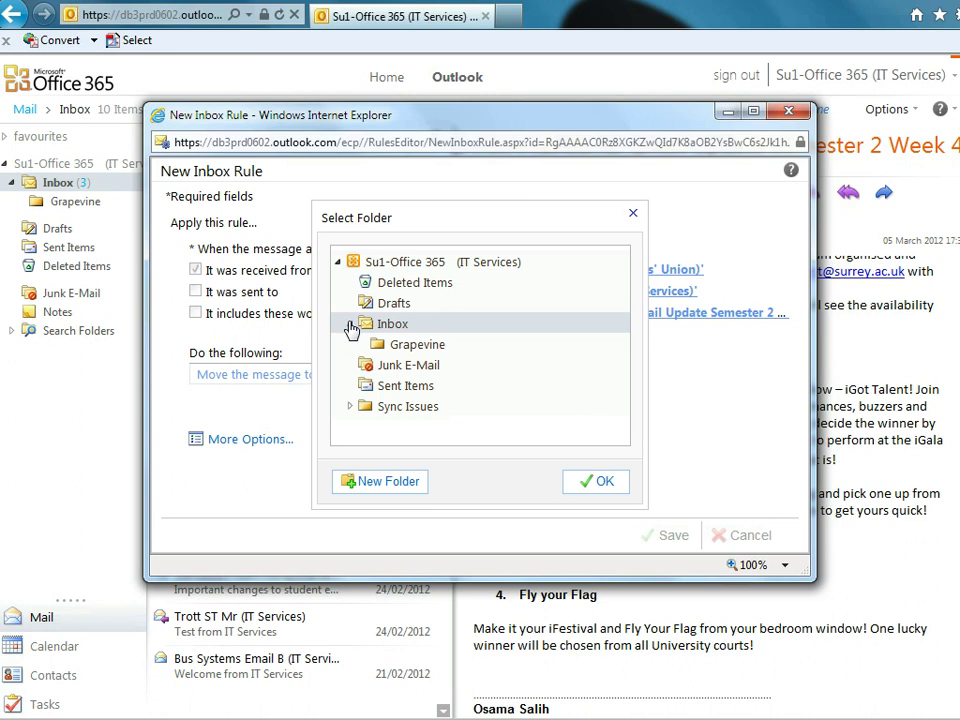
{"action": "left_click", "coordinate": [405, 345]}
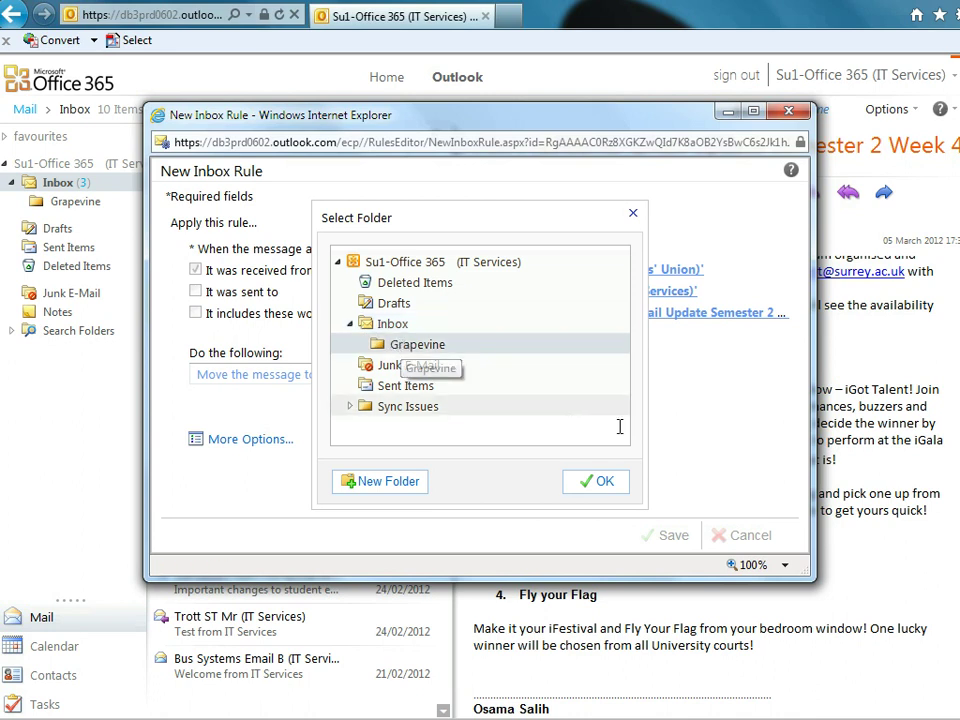
{"action": "left_click", "coordinate": [605, 484]}
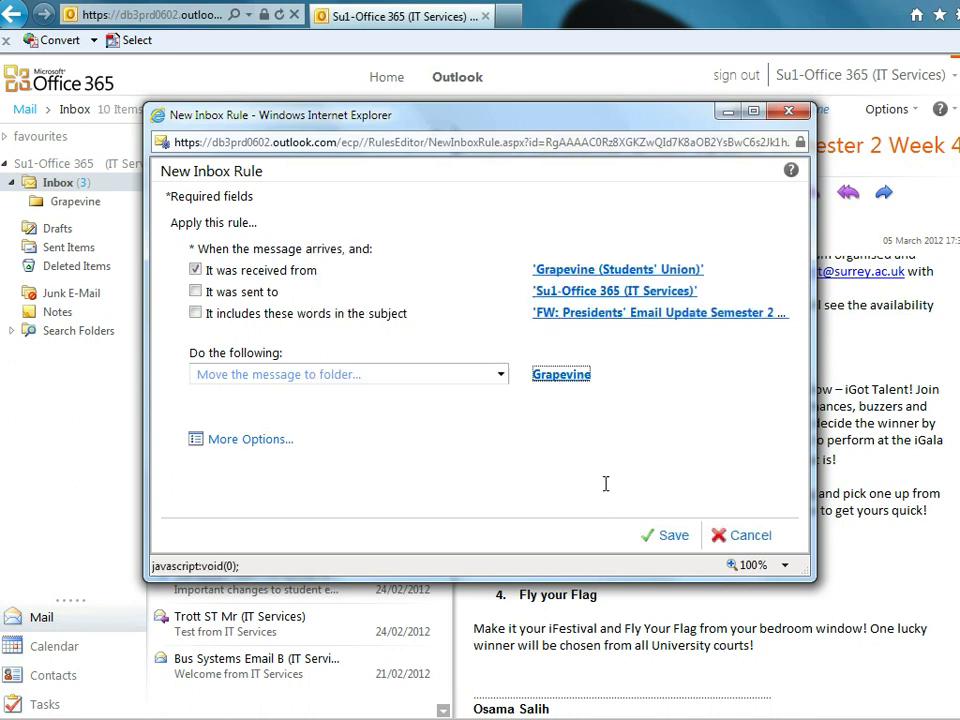
{"action": "left_click", "coordinate": [668, 538]}
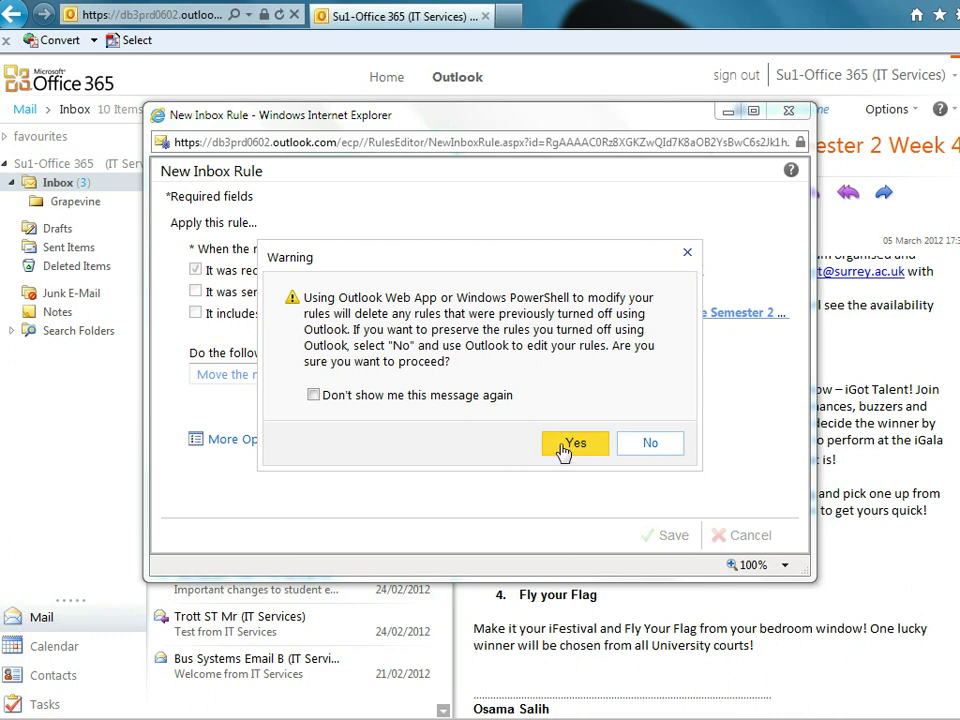
Step: Confirm the save warning, check the Grapevine folder, and return to the Inbox
{"action": "left_click", "coordinate": [574, 443]}
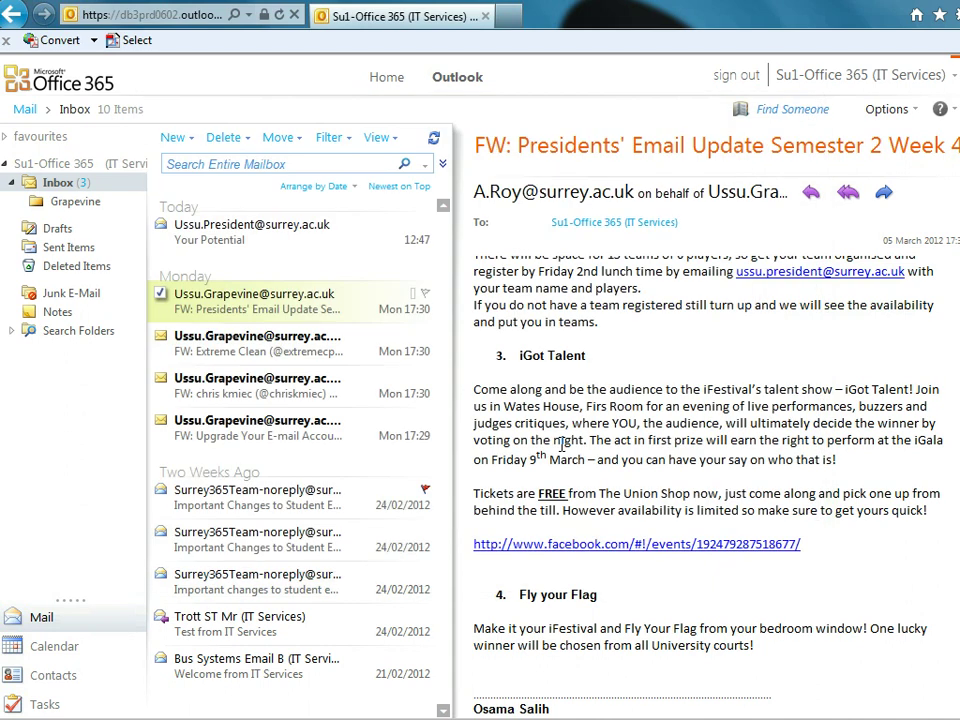
{"action": "left_click", "coordinate": [161, 293]}
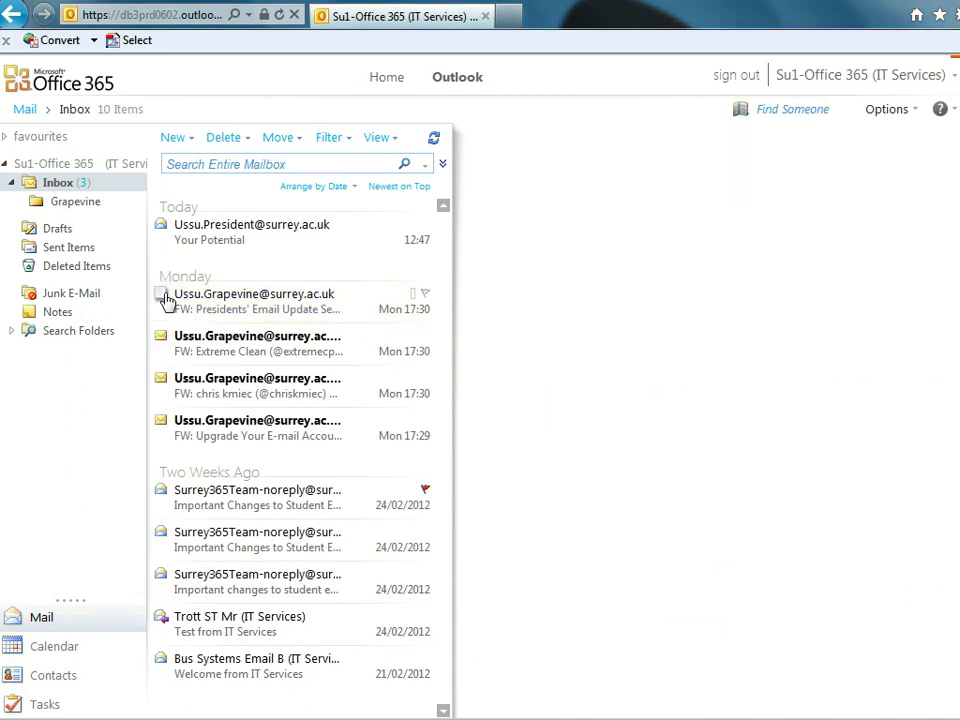
{"action": "left_click", "coordinate": [75, 203]}
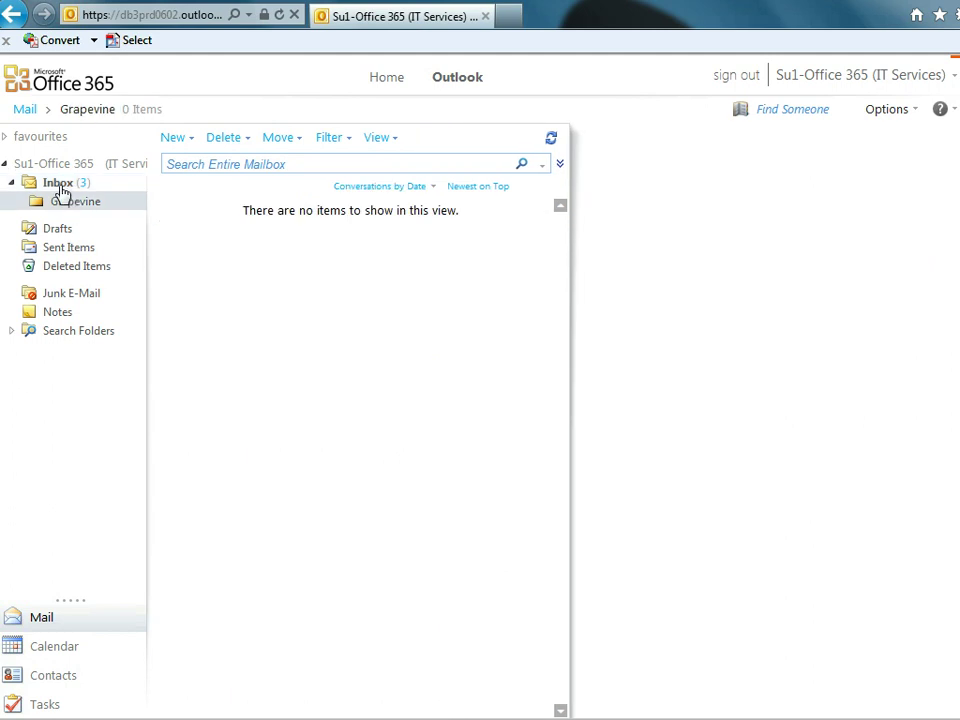
{"action": "left_click", "coordinate": [52, 183]}
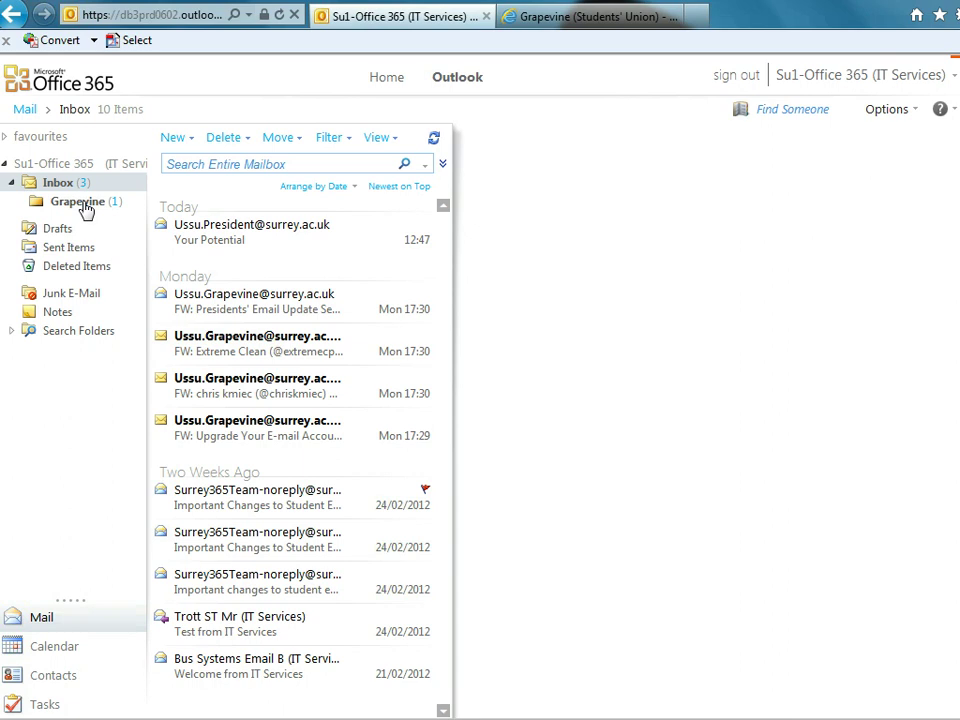
Step: Open the Presidents' Email Update filed in Grapevine in its own window, then return to Inbox
{"action": "left_click", "coordinate": [86, 206]}
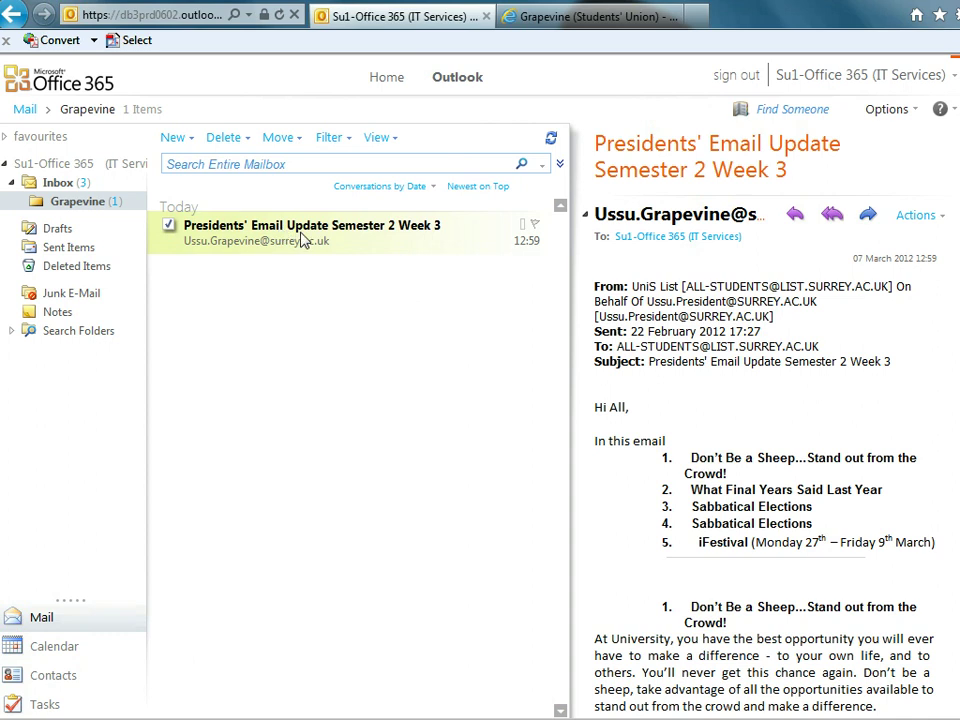
{"action": "double_click", "coordinate": [303, 240]}
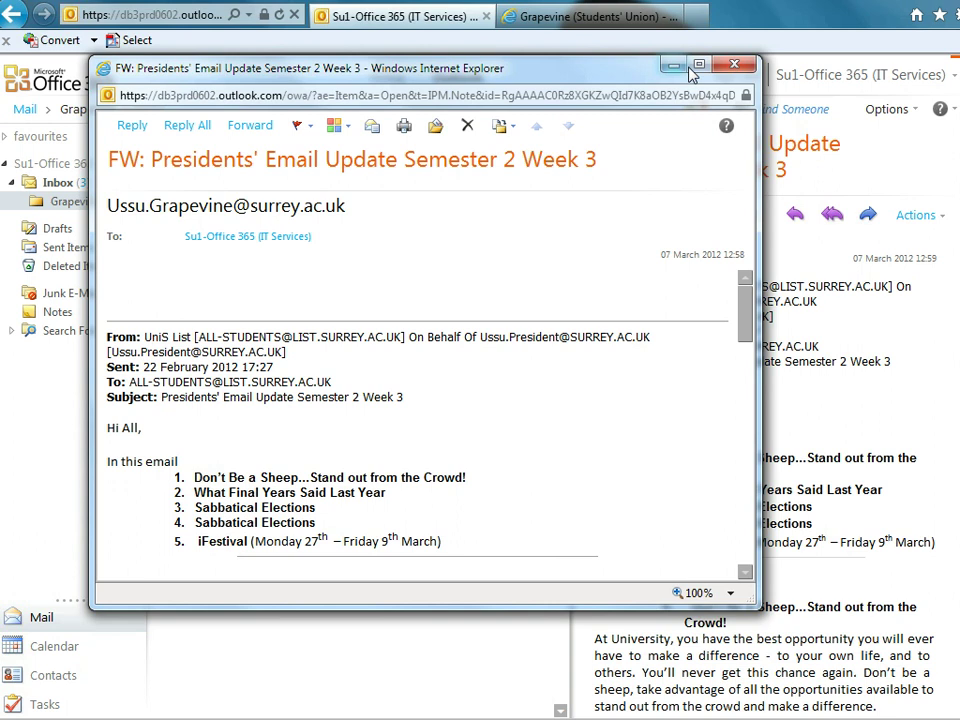
{"action": "left_click", "coordinate": [724, 66]}
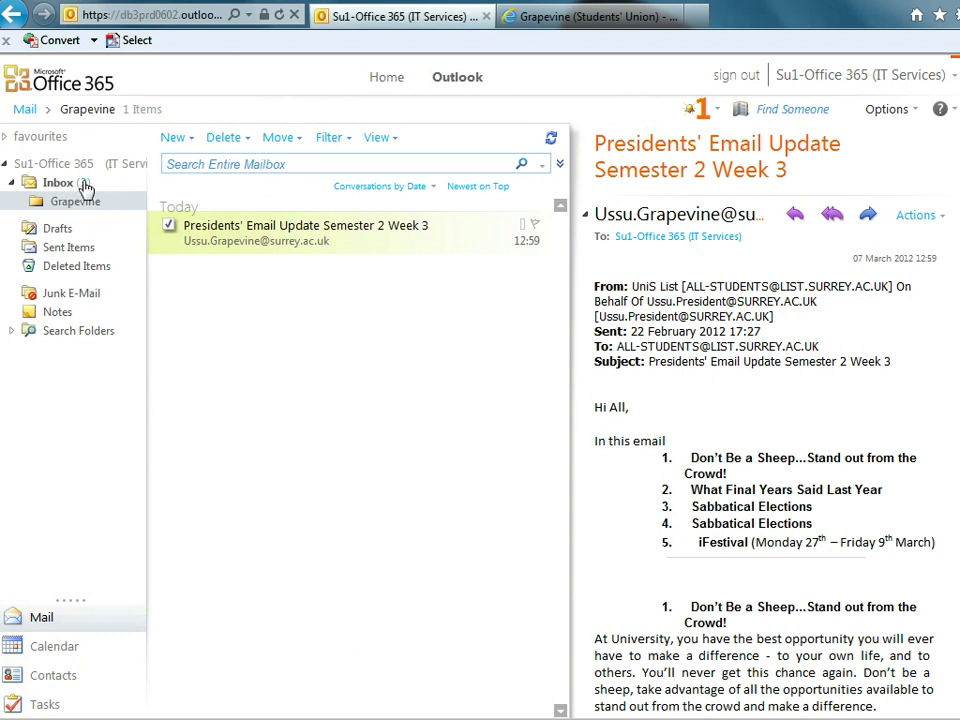
{"action": "left_click", "coordinate": [60, 184]}
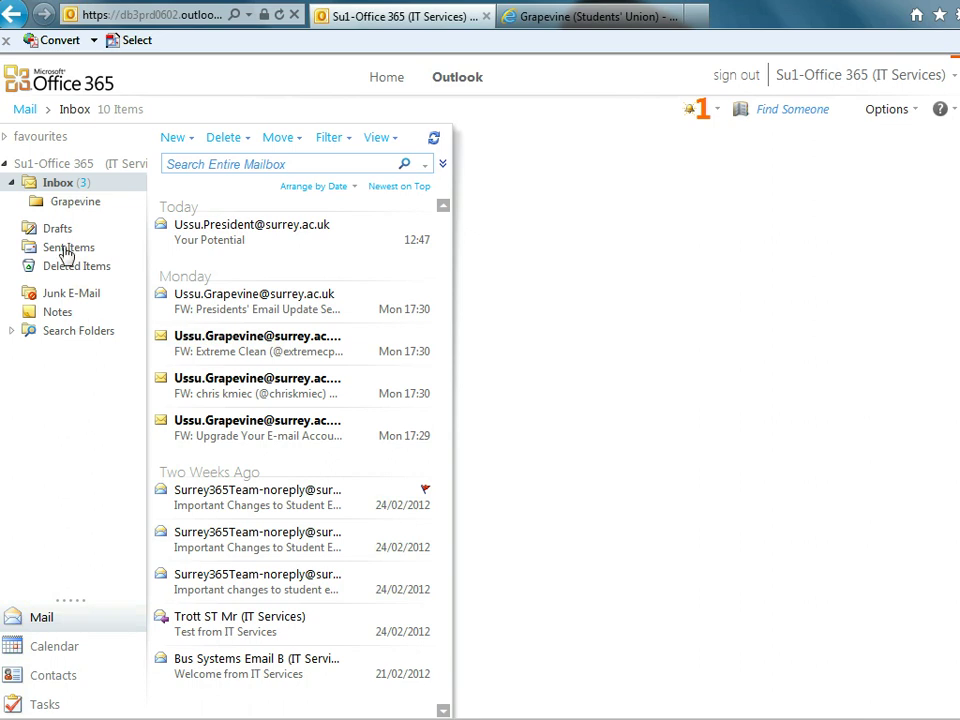
{"action": "left_click", "coordinate": [80, 207]}
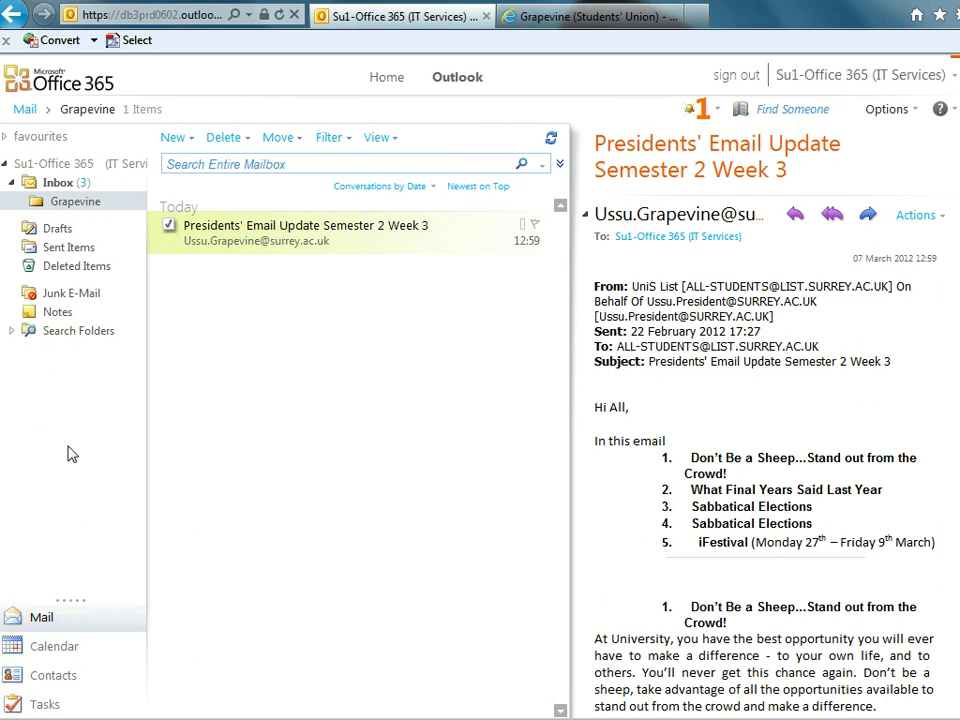
{"action": "left_click", "coordinate": [60, 184]}
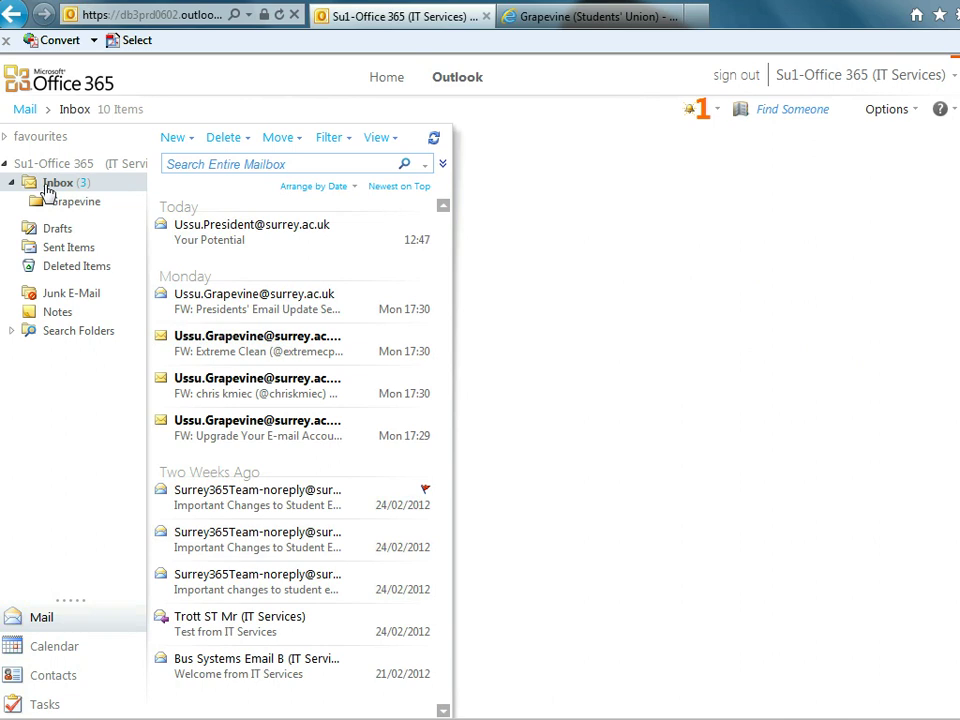
Step: Create a new subfolder named Coursework inside the Inbox
{"action": "right_click", "coordinate": [50, 190]}
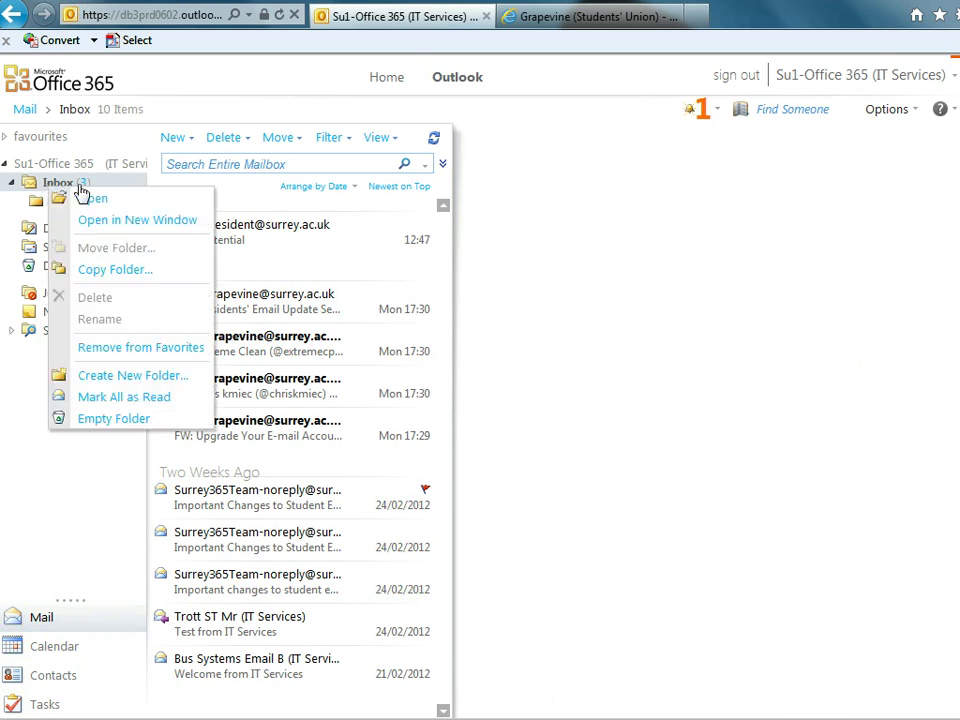
{"action": "left_click", "coordinate": [139, 376]}
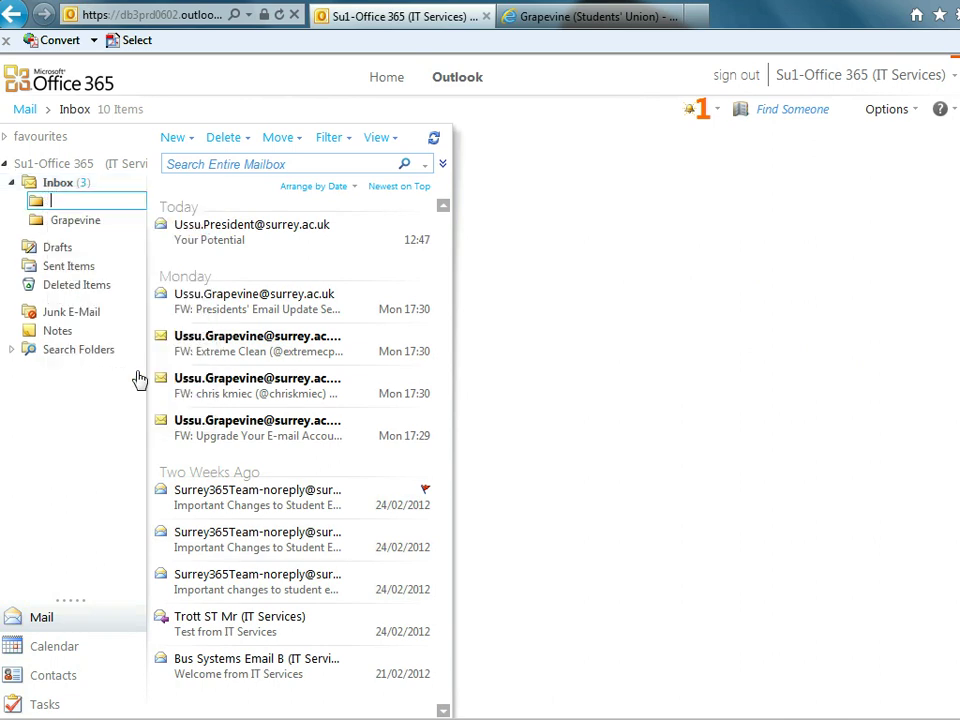
{"action": "type", "text": "Coursework"}
{"action": "key", "text": "Return"}
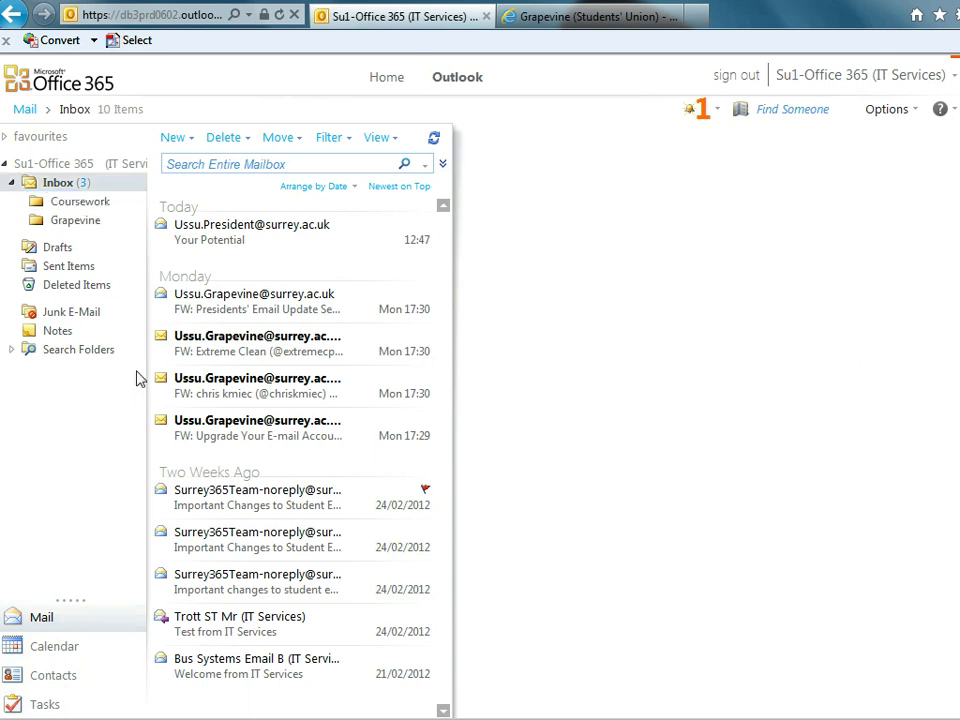
Step: Move the 'Your Potential' message into Coursework and open that folder
{"action": "left_click", "coordinate": [278, 245]}
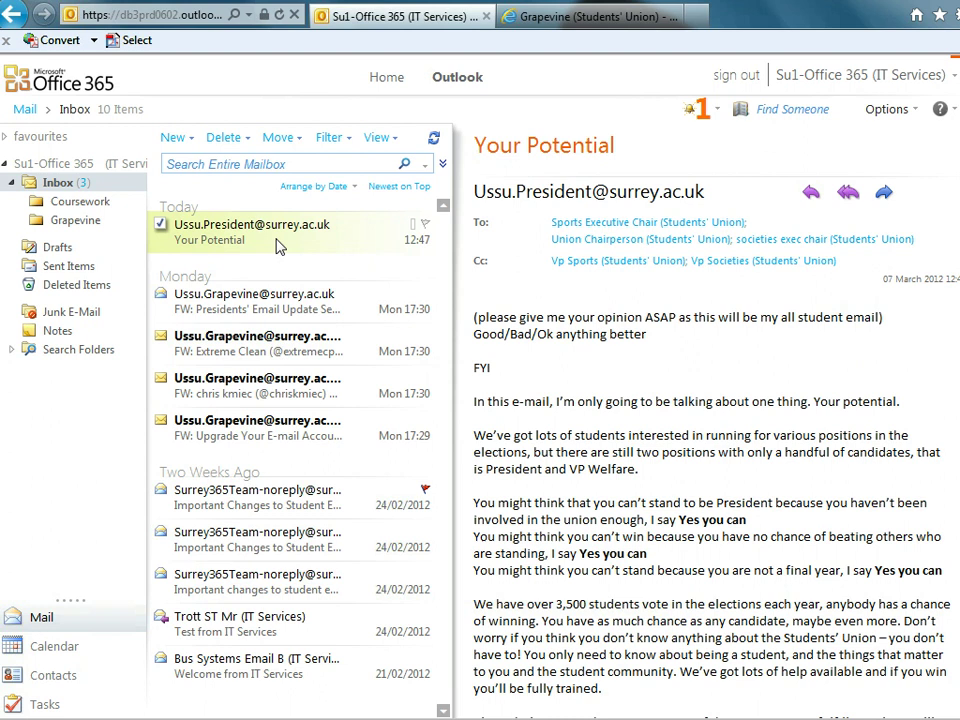
{"action": "left_click_drag", "start_coordinate": [278, 245], "coordinate": [91, 208]}
{"action": "left_click", "coordinate": [91, 208]}
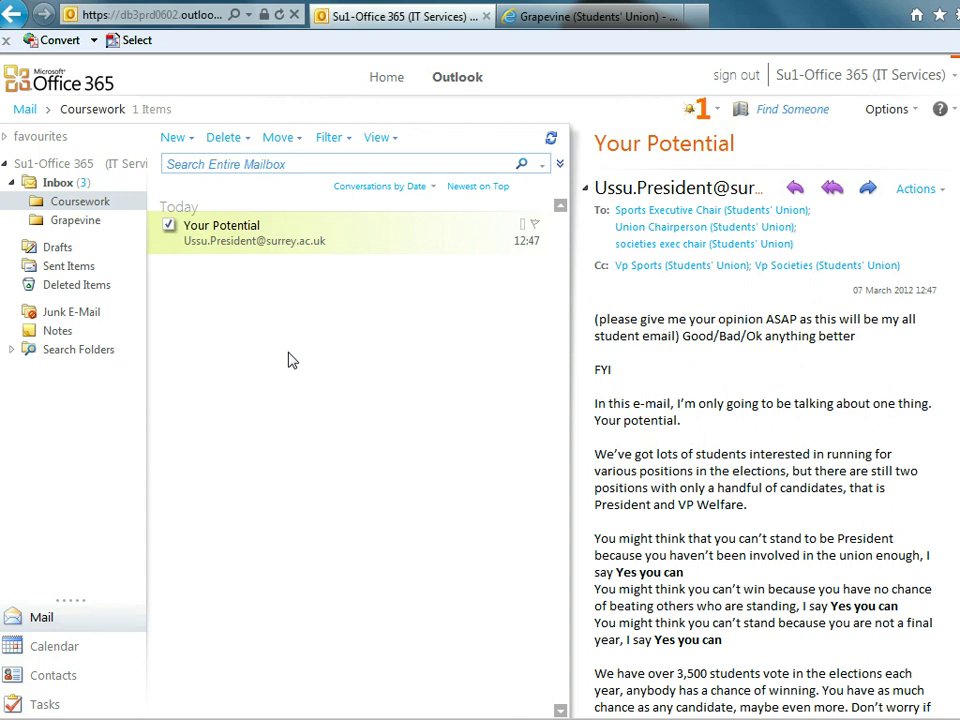
Step: Open the Important Changes to Student Email message in its own window from the Inbox
{"action": "left_click", "coordinate": [58, 182]}
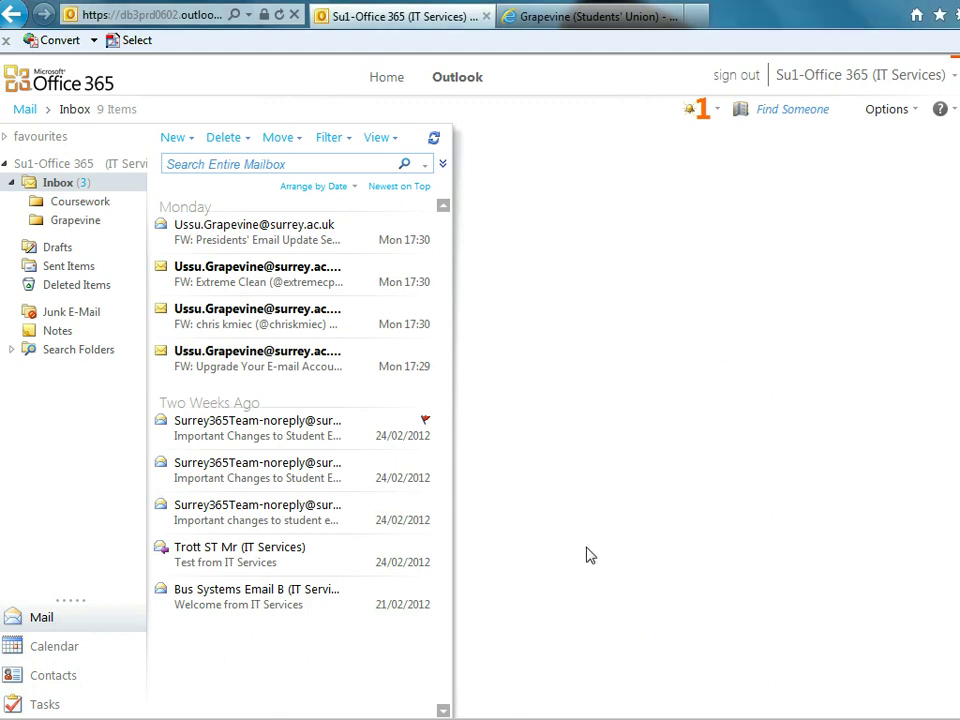
{"action": "double_click", "coordinate": [248, 428]}
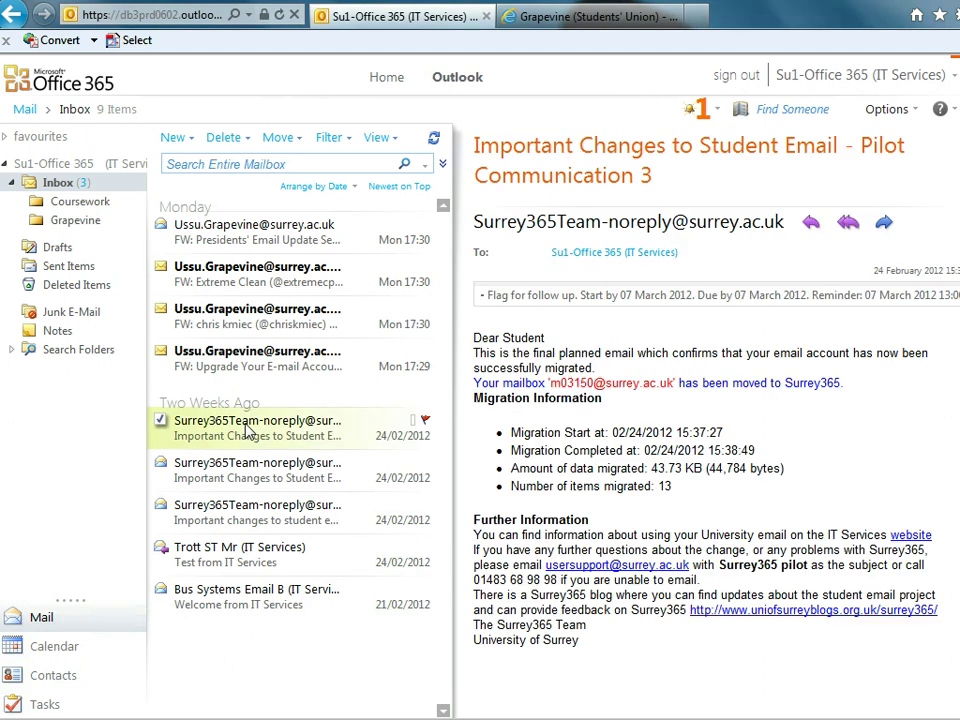
{"action": "left_click_drag", "start_coordinate": [309, 2], "coordinate": [469, 114]}
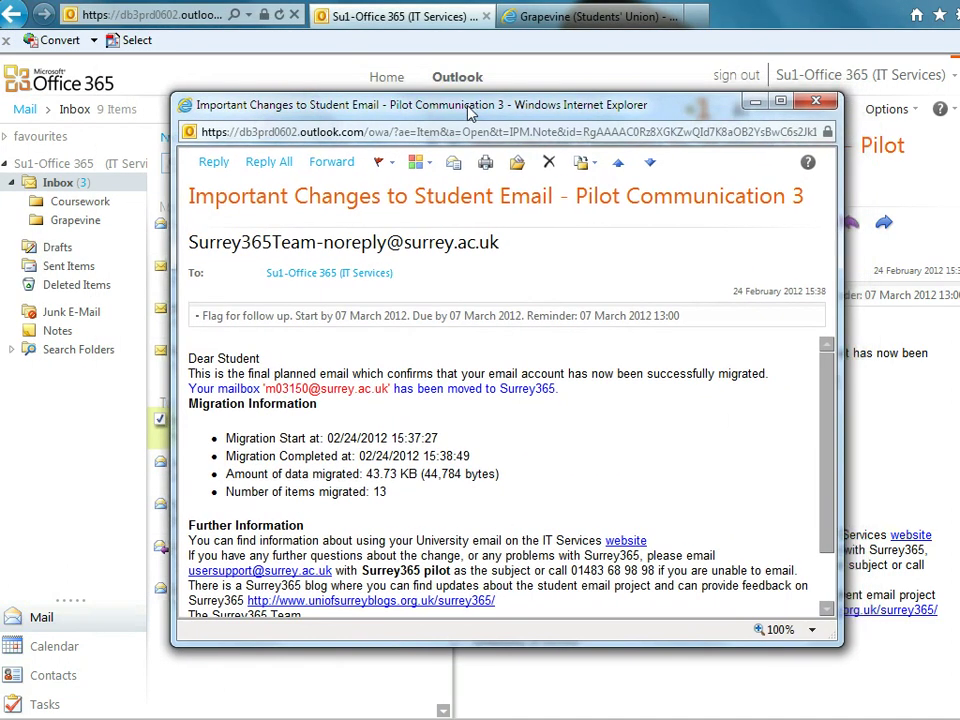
Step: Create a new dark-red category named Coursework
{"action": "left_click", "coordinate": [432, 168]}
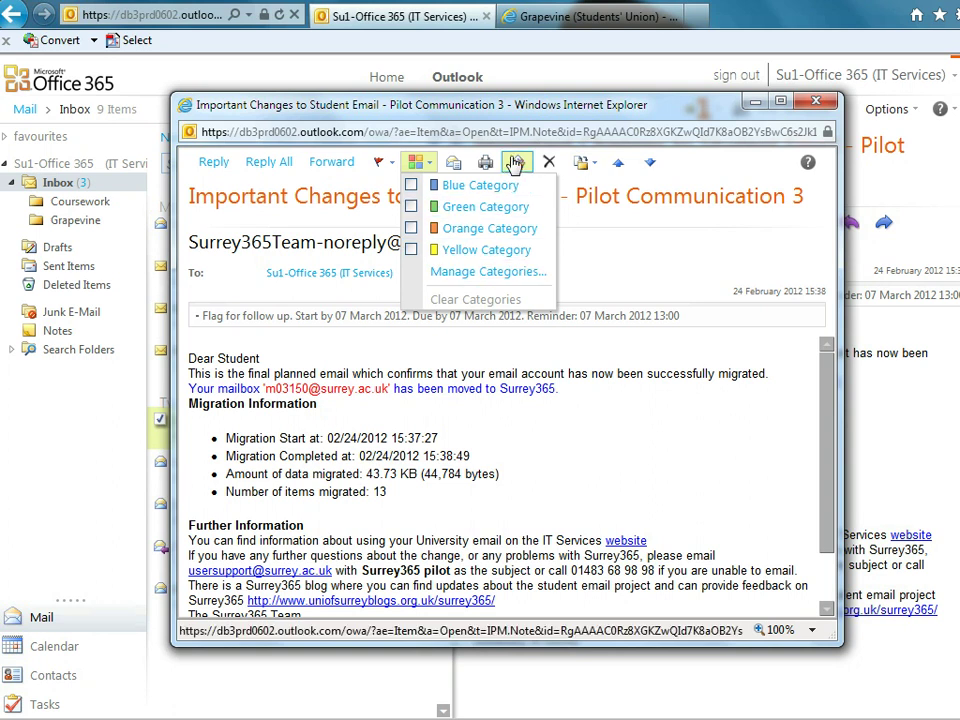
{"action": "left_click", "coordinate": [484, 271]}
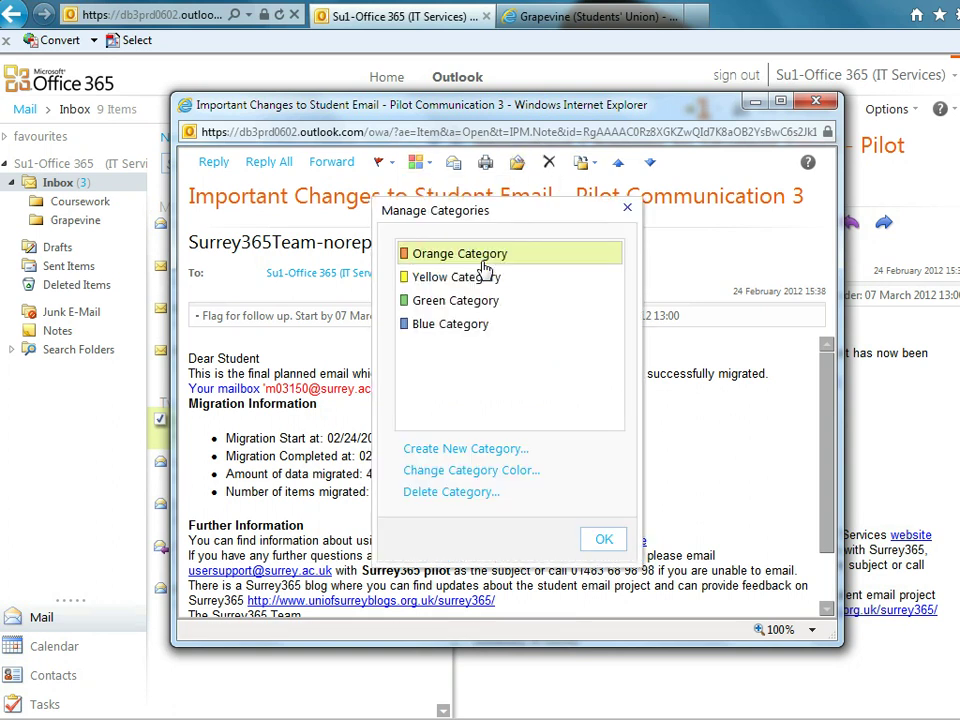
{"action": "left_click", "coordinate": [452, 449]}
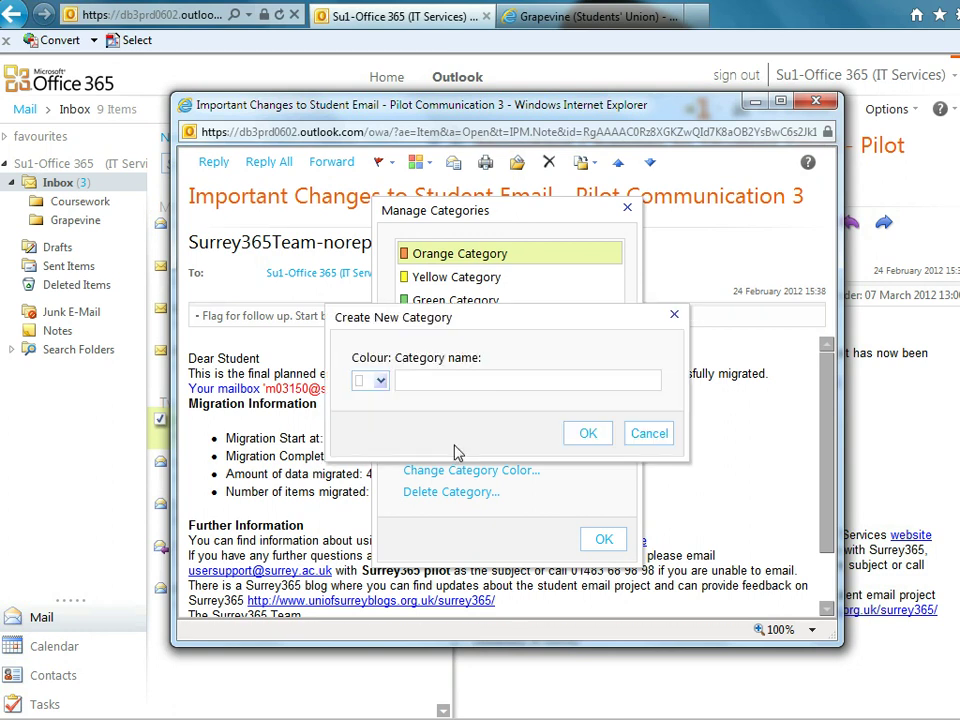
{"action": "left_click", "coordinate": [380, 381]}
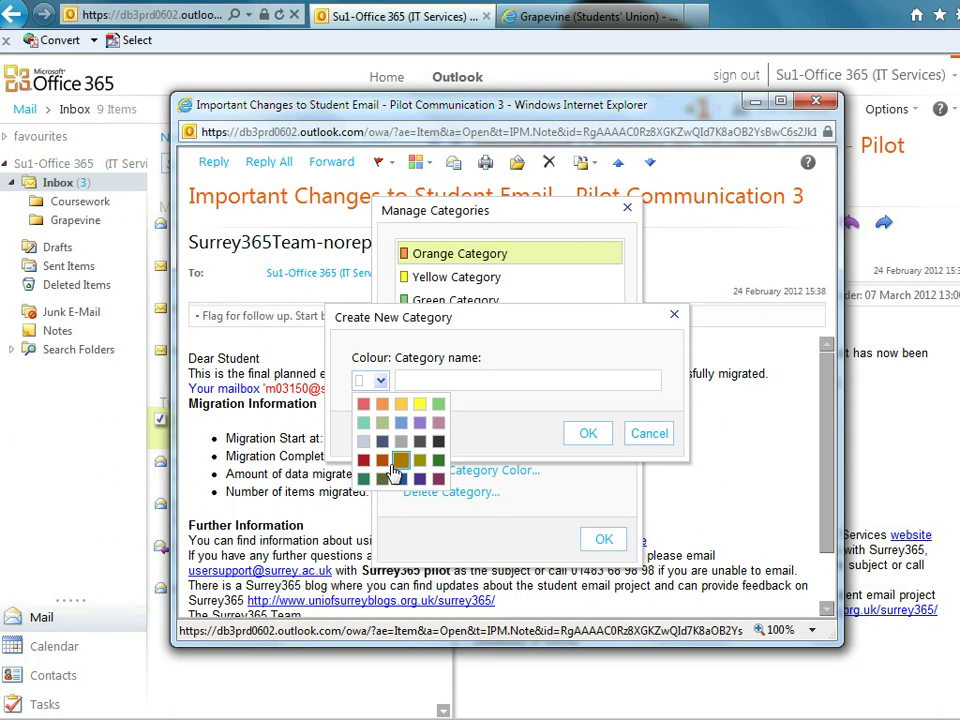
{"action": "left_click", "coordinate": [366, 458]}
{"action": "left_click", "coordinate": [415, 385]}
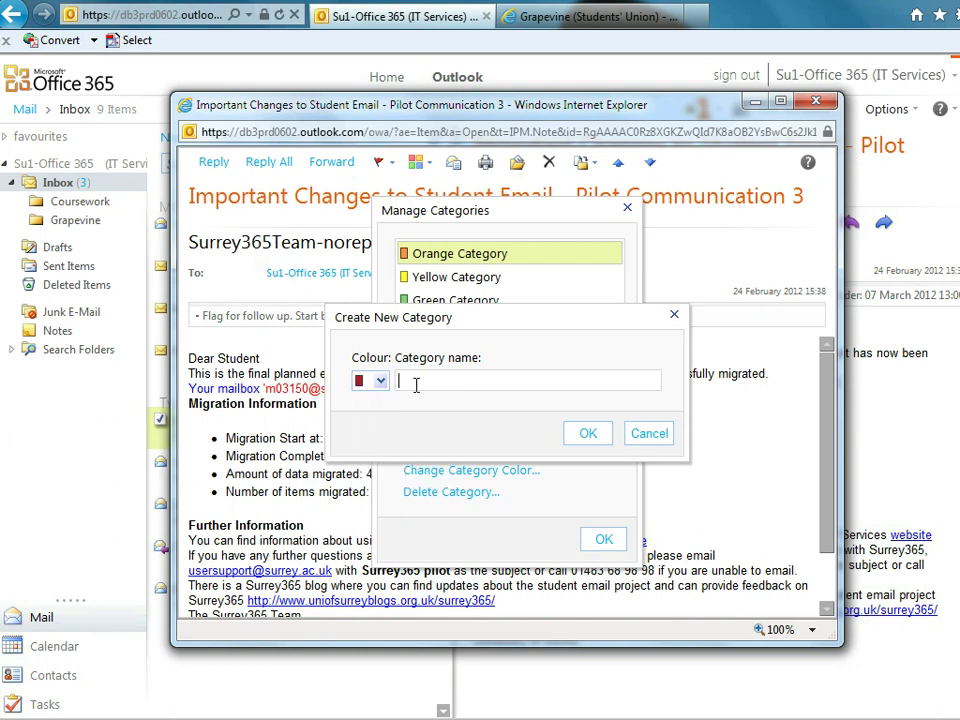
{"action": "type", "text": "Coursework"}
{"action": "left_click", "coordinate": [592, 435]}
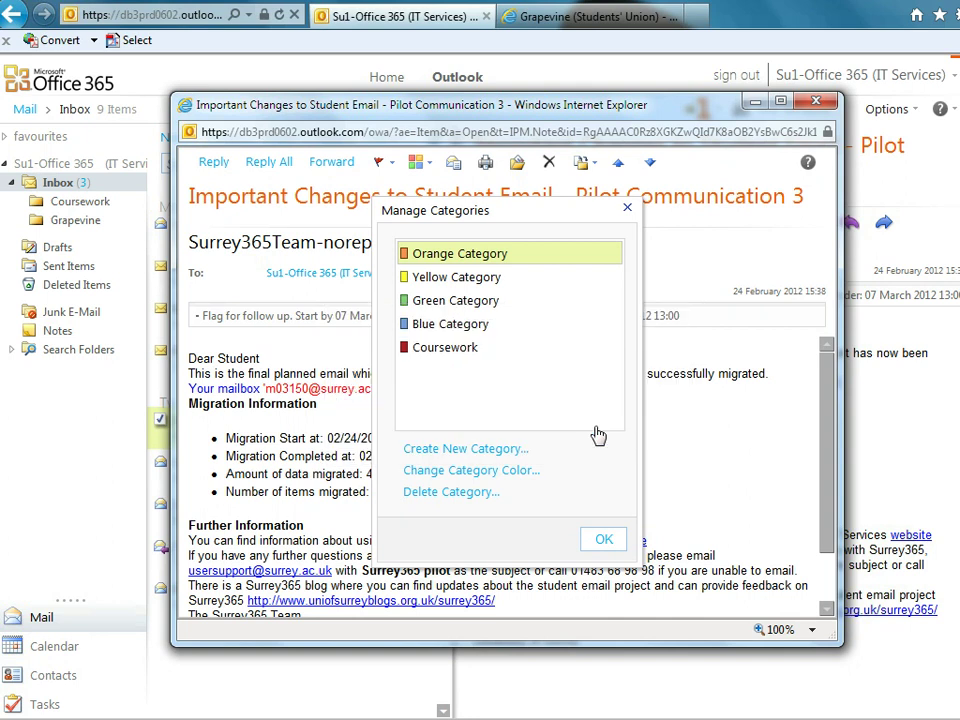
Step: Tag the Important Changes to Student Email message with the Coursework category
{"action": "left_click", "coordinate": [437, 347]}
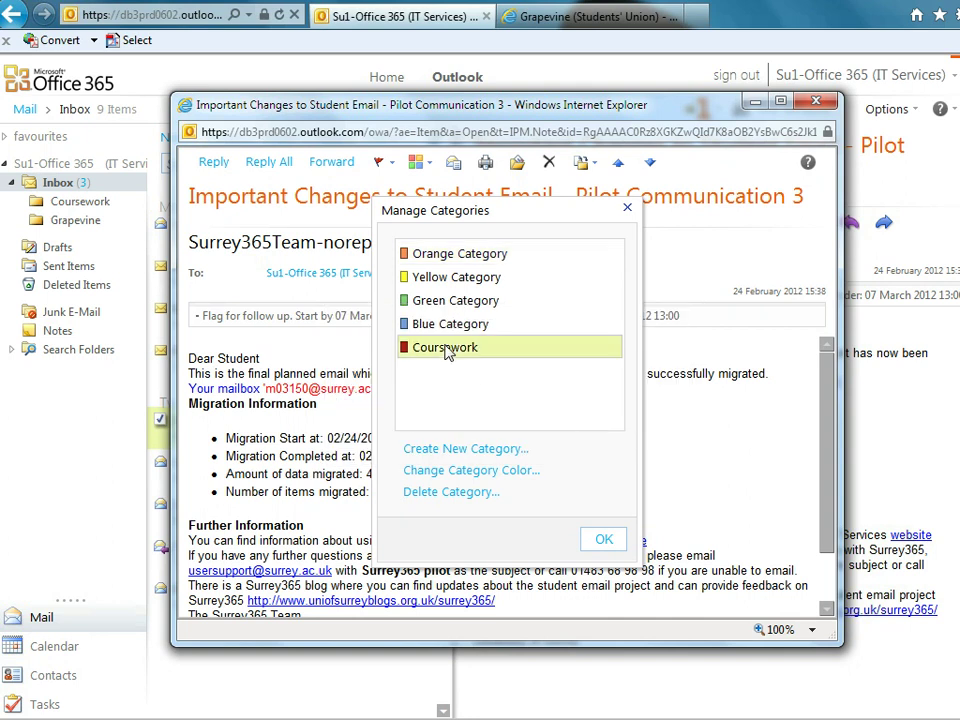
{"action": "left_click", "coordinate": [604, 541]}
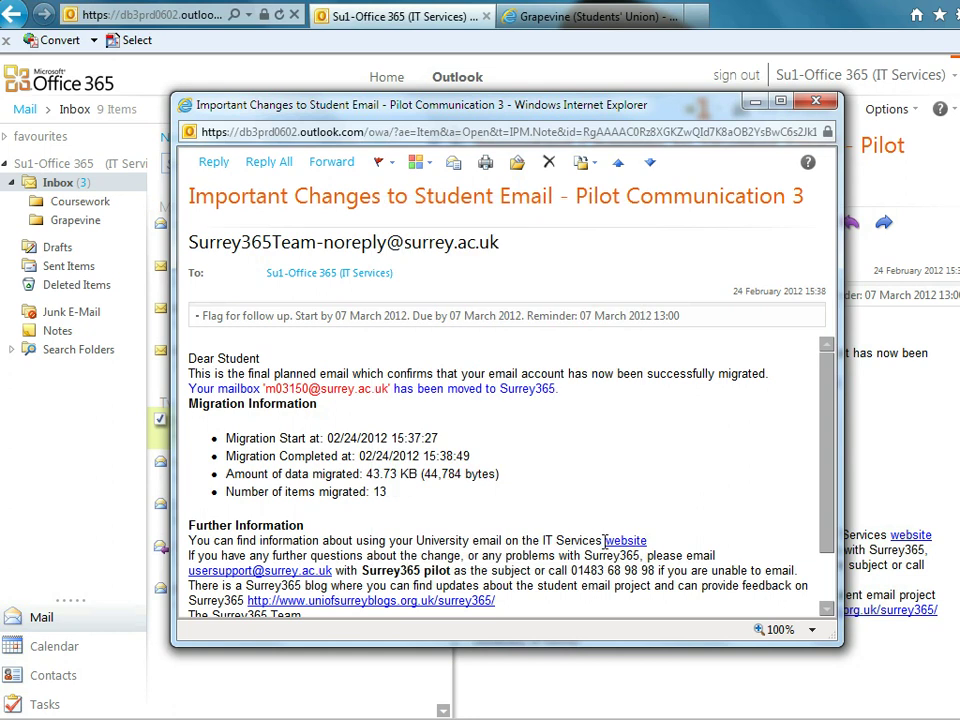
{"action": "left_click", "coordinate": [428, 170]}
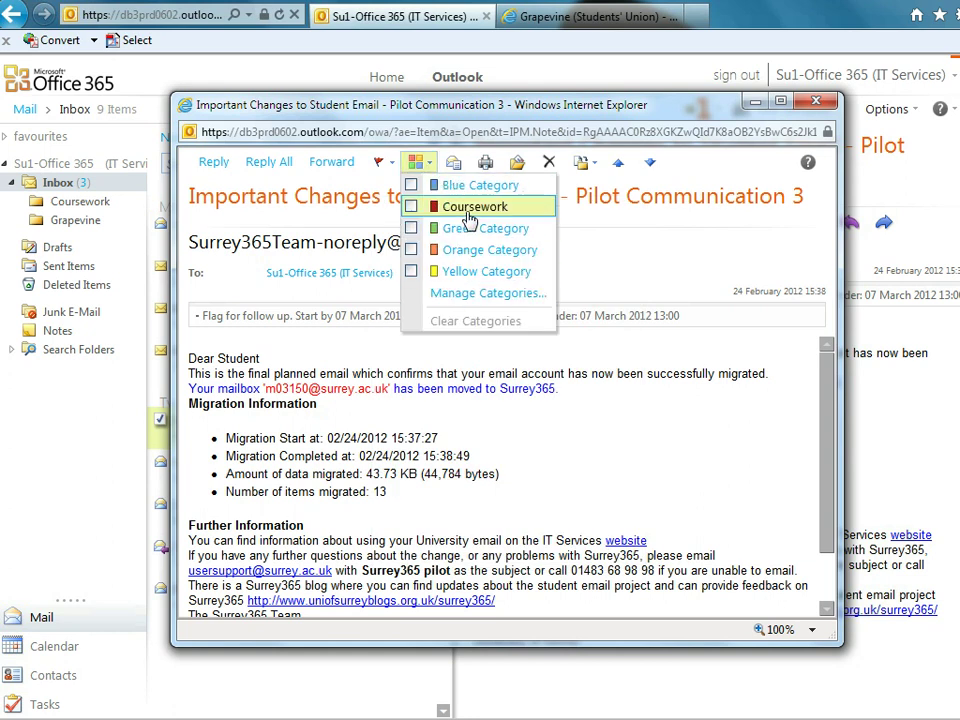
{"action": "left_click", "coordinate": [470, 207]}
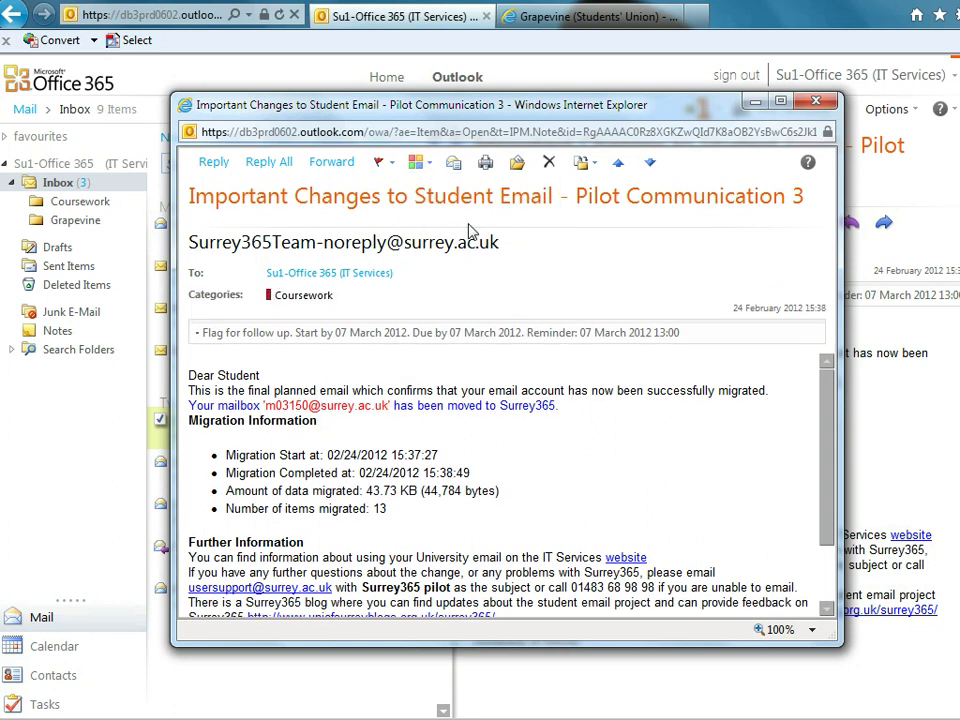
{"action": "left_click", "coordinate": [818, 102]}
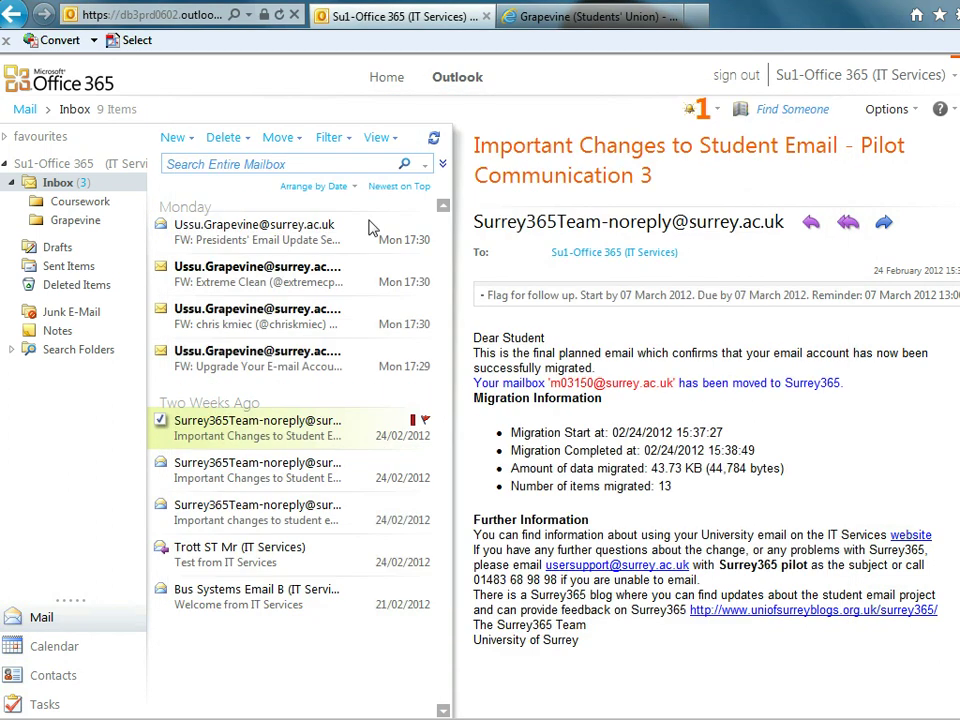
{"action": "left_click", "coordinate": [350, 136]}
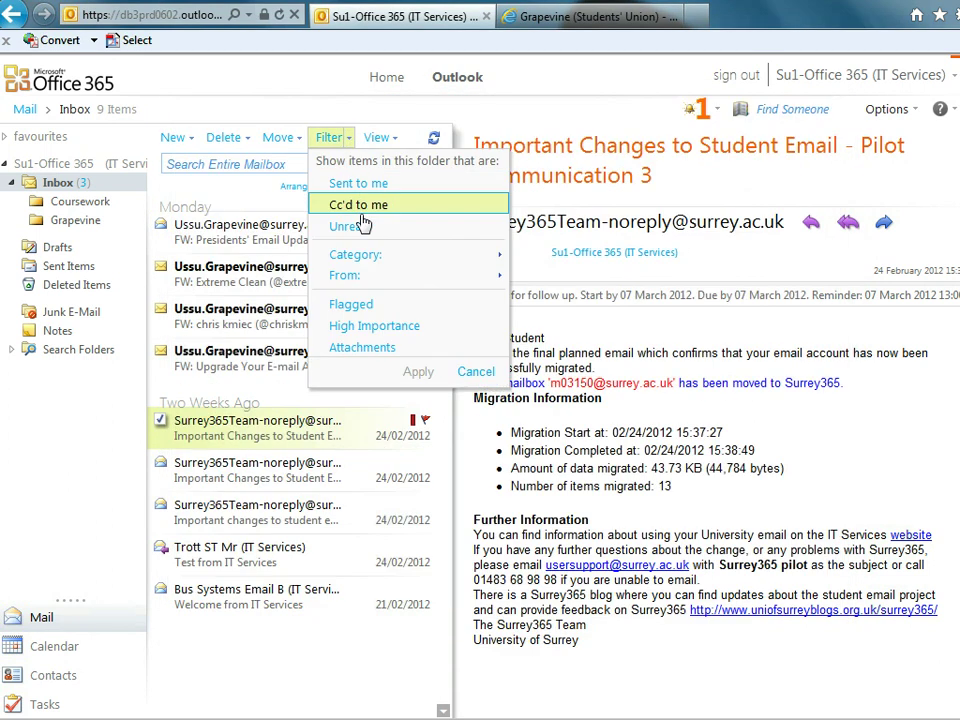
{"action": "mouse_move", "coordinate": [381, 268]}
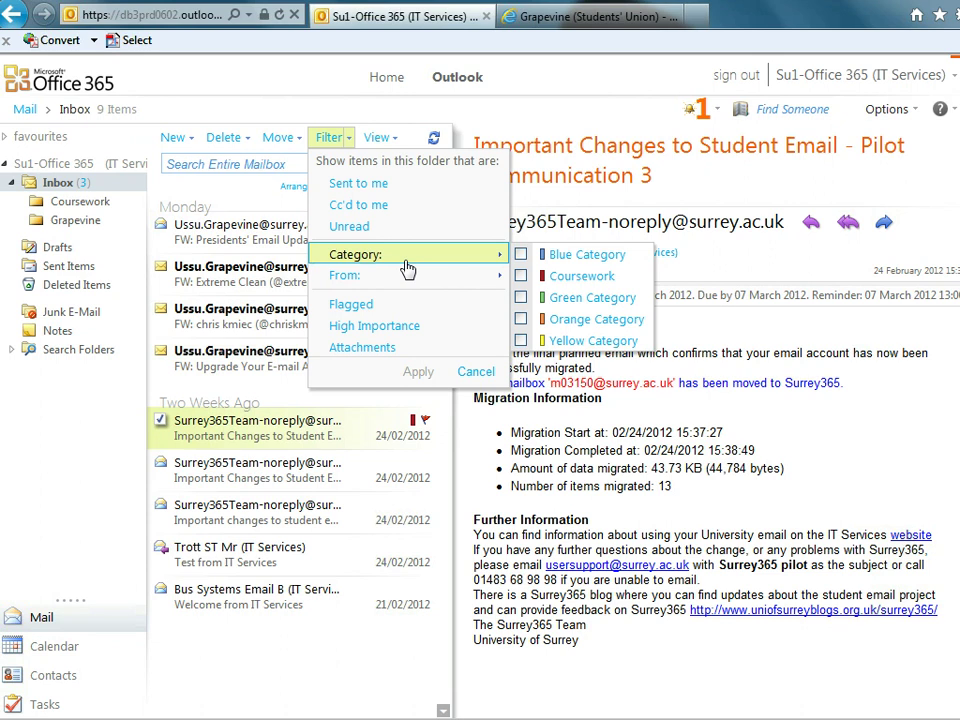
{"action": "left_click", "coordinate": [578, 277]}
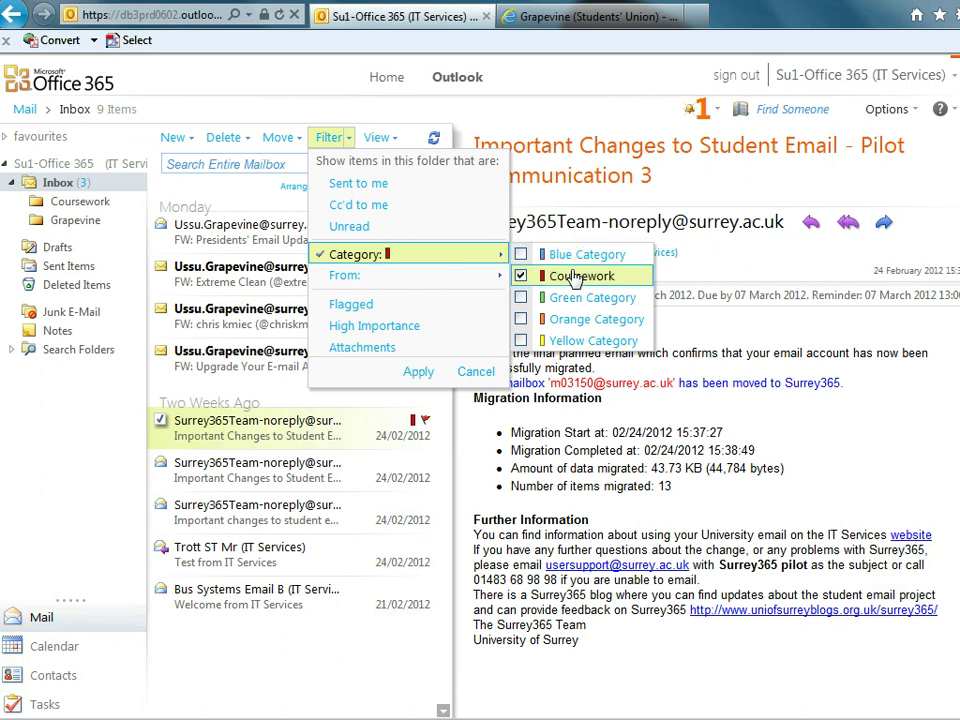
{"action": "left_click", "coordinate": [418, 372]}
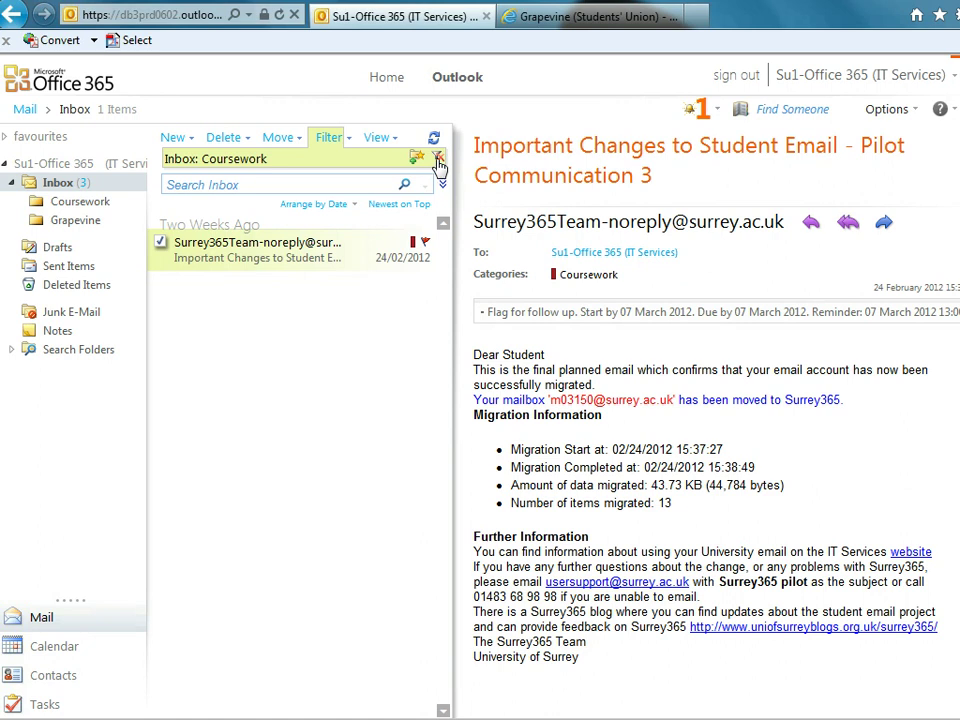
{"action": "left_click", "coordinate": [438, 160]}
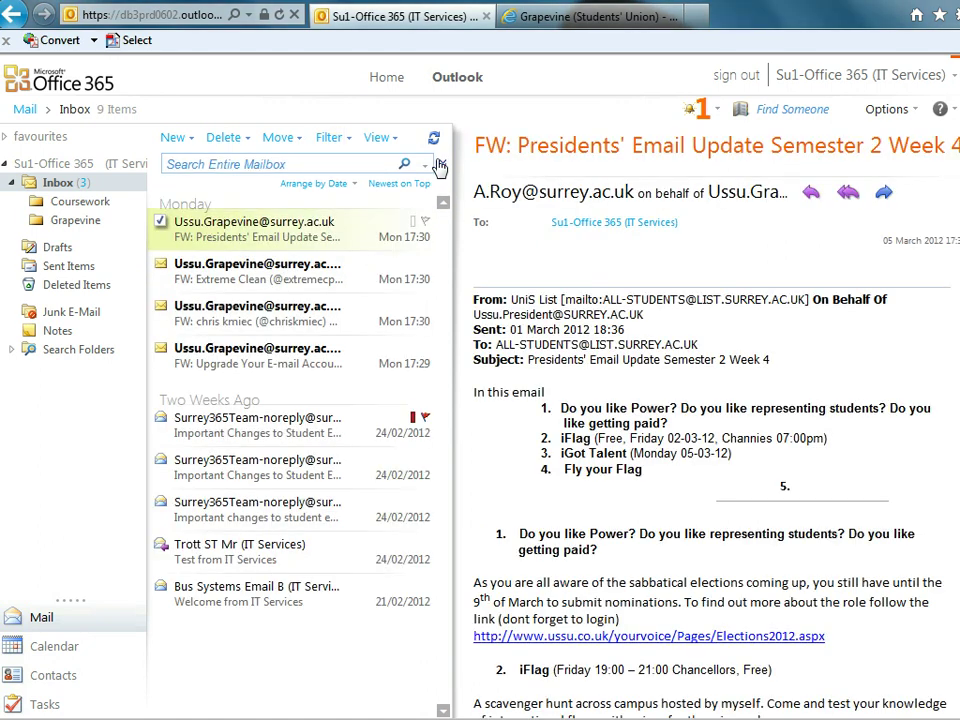
{"action": "left_click", "coordinate": [253, 442]}
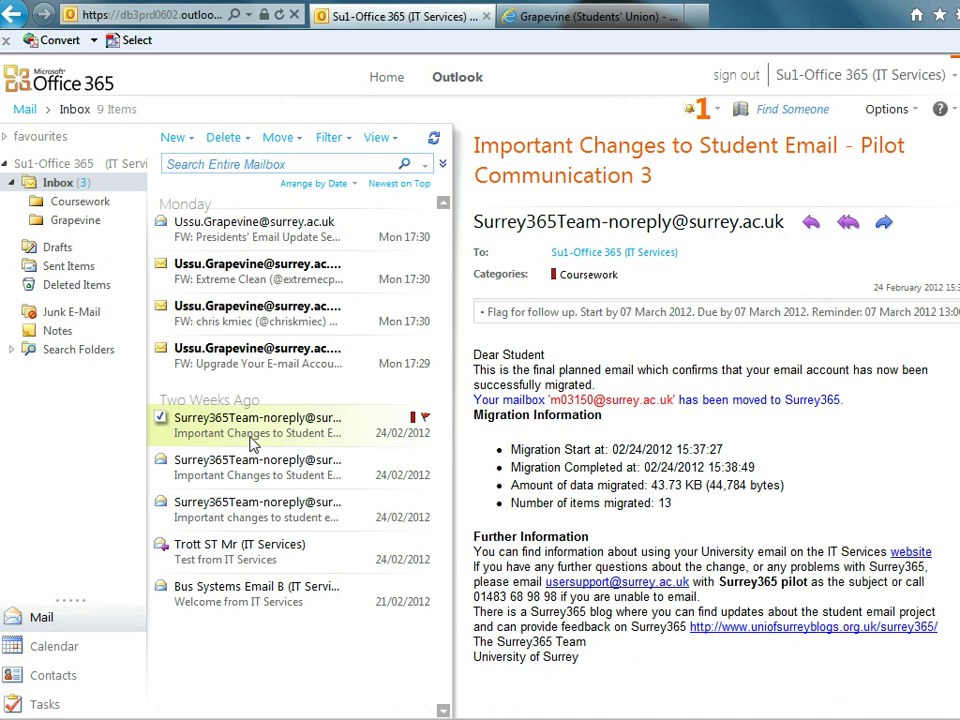
Step: Check the pending reminders, then open the Important Changes email in its own window
{"action": "left_click", "coordinate": [712, 112]}
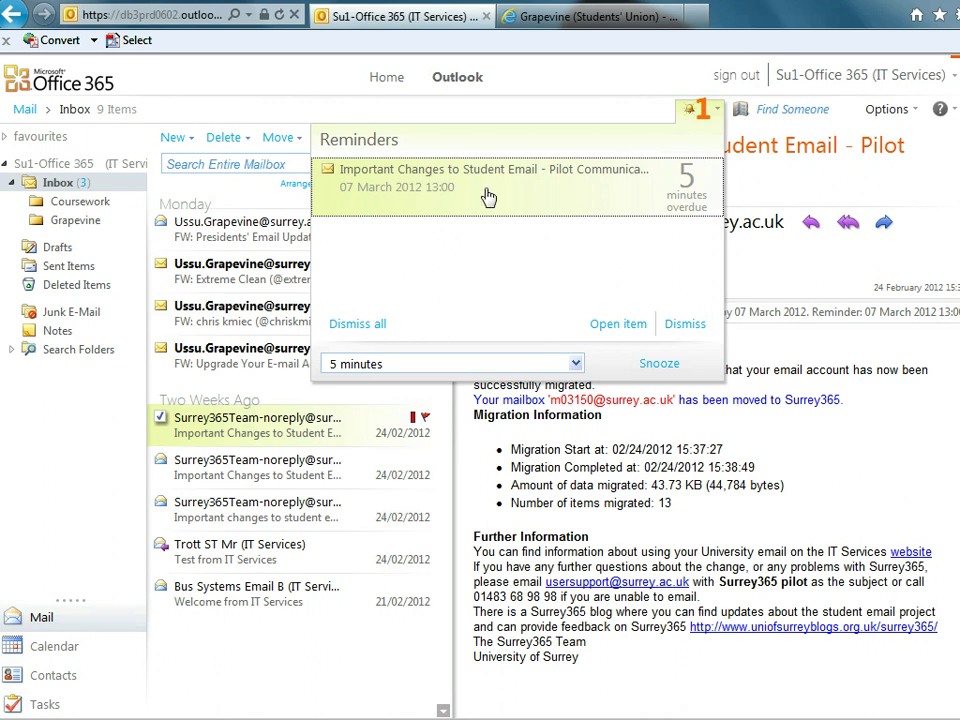
{"action": "left_click", "coordinate": [236, 425]}
{"action": "double_click", "coordinate": [236, 425]}
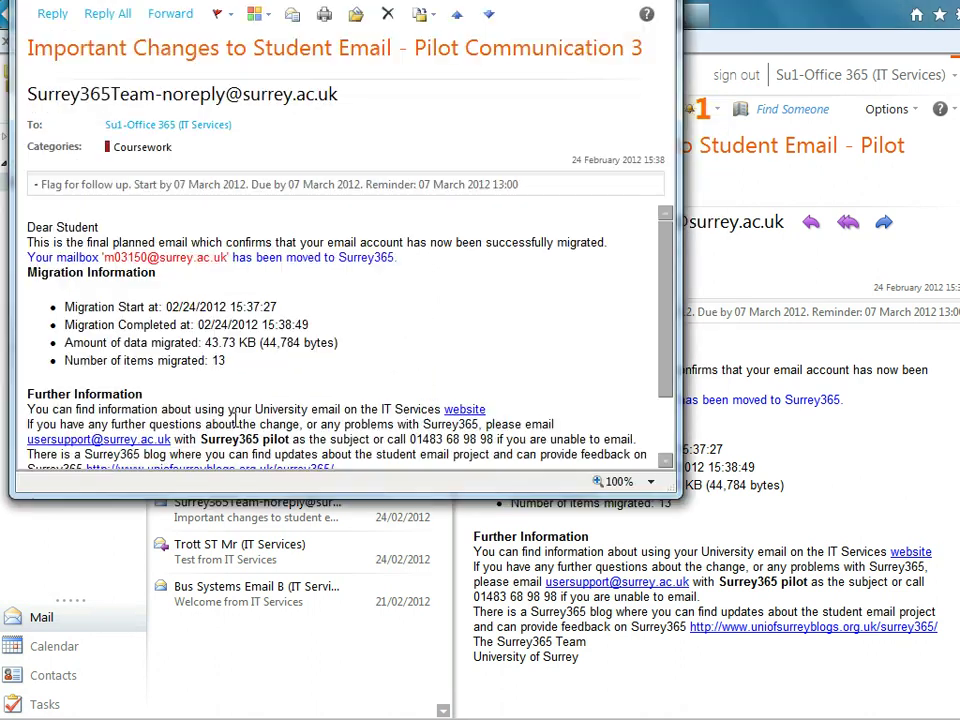
{"action": "left_click_drag", "start_coordinate": [353, 2], "coordinate": [489, 69]}
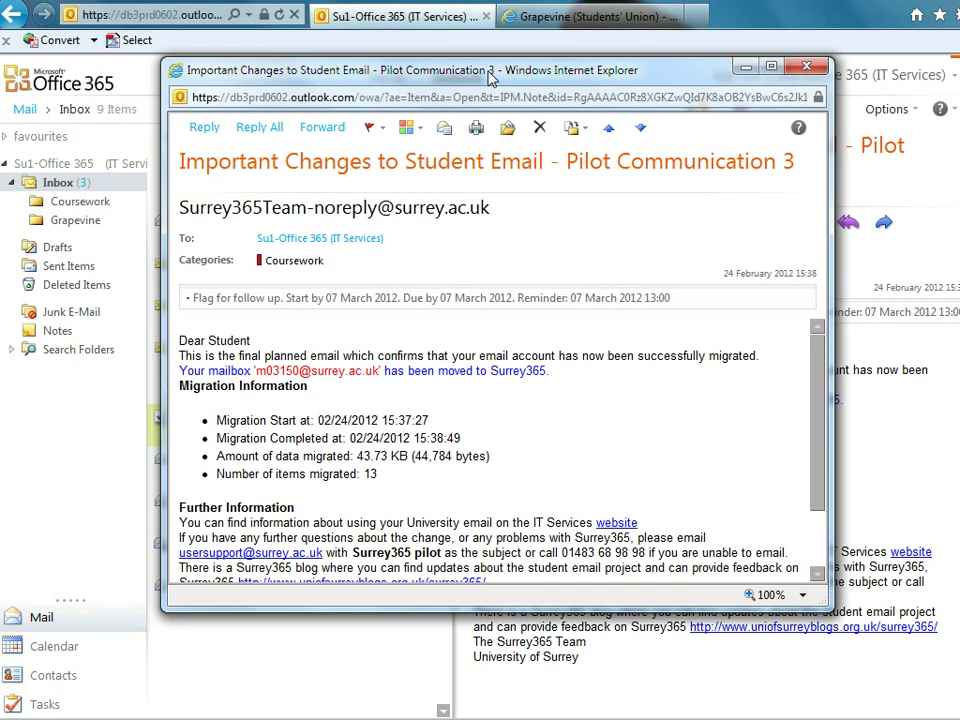
Step: Set the email's follow-up flag due date to 08 March 2012
{"action": "left_click", "coordinate": [384, 129]}
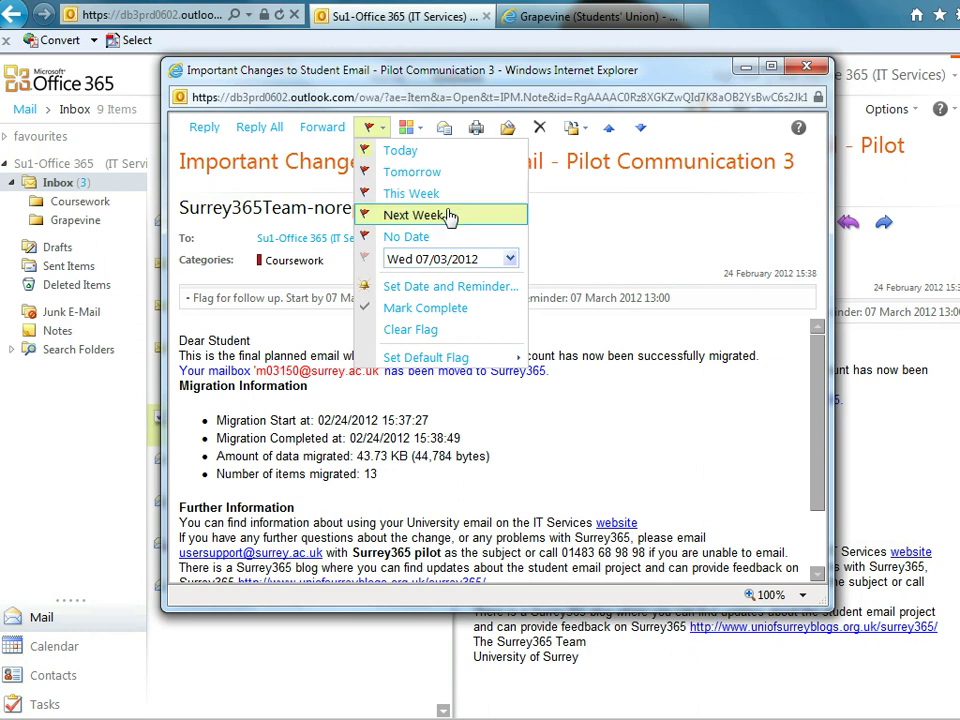
{"action": "left_click", "coordinate": [438, 290]}
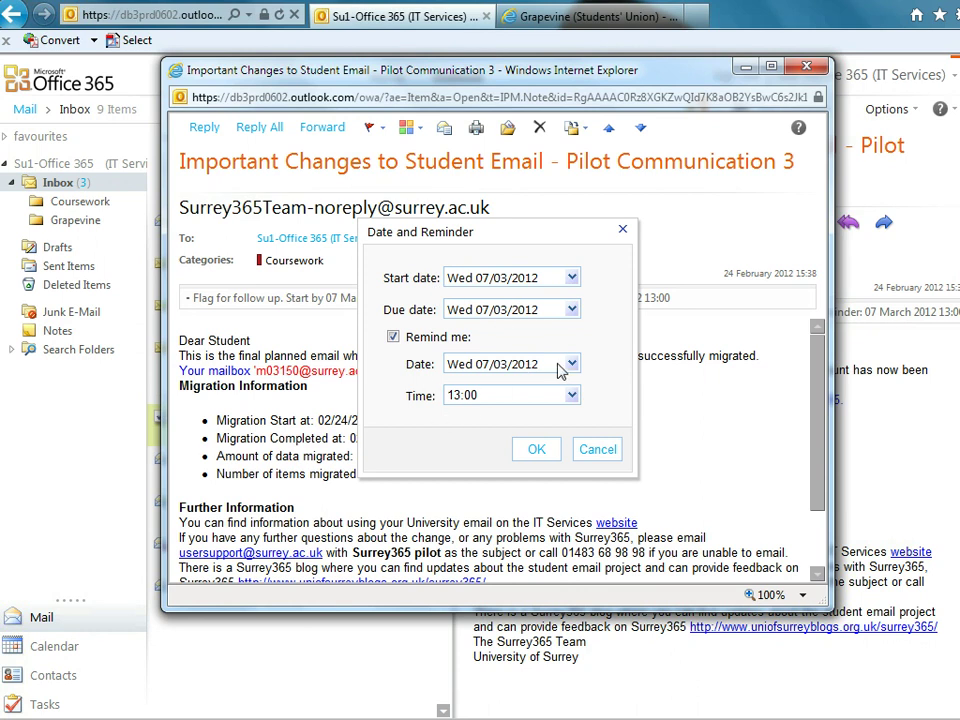
{"action": "left_click", "coordinate": [572, 310]}
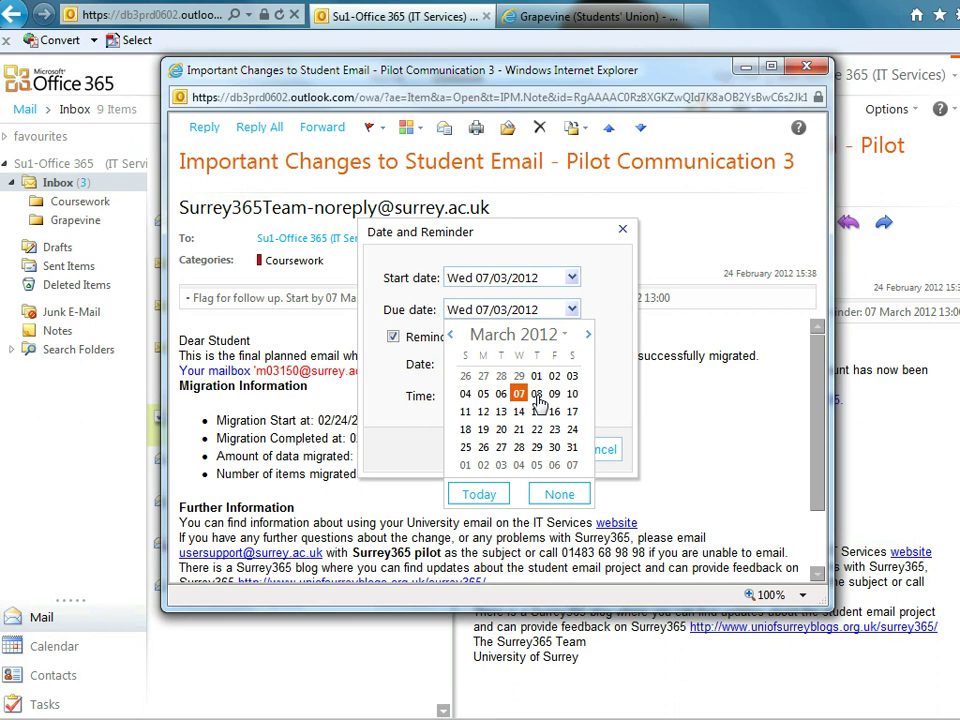
{"action": "left_click", "coordinate": [610, 293]}
{"action": "left_click", "coordinate": [490, 311]}
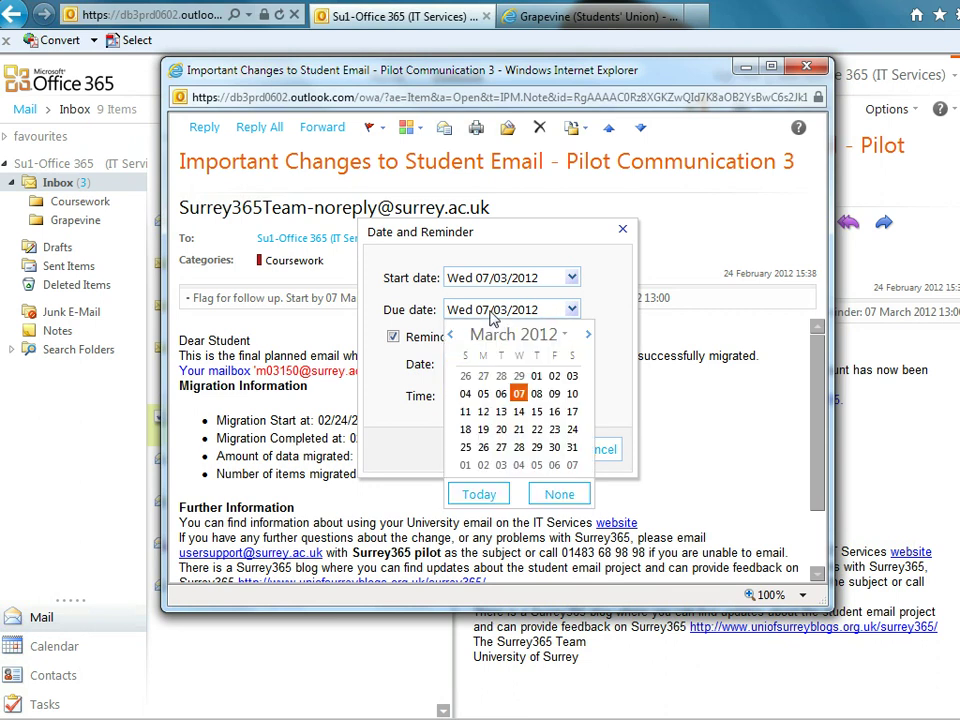
{"action": "left_click", "coordinate": [554, 393]}
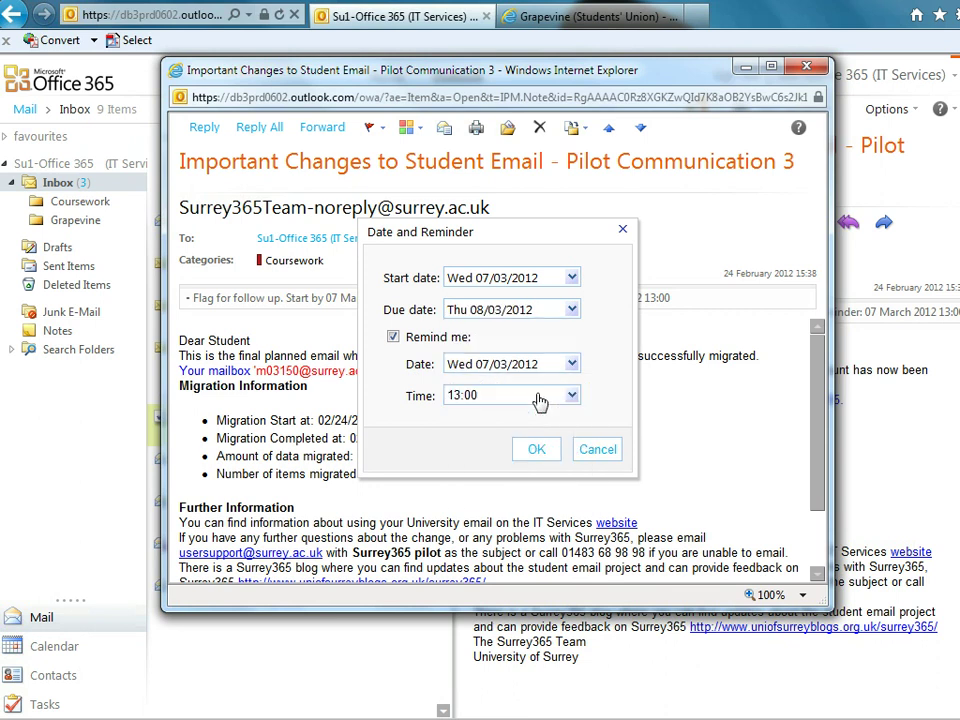
Step: Set the flag reminder to 07 March at 11:00 and confirm
{"action": "left_click", "coordinate": [484, 368]}
{"action": "left_click", "coordinate": [533, 370]}
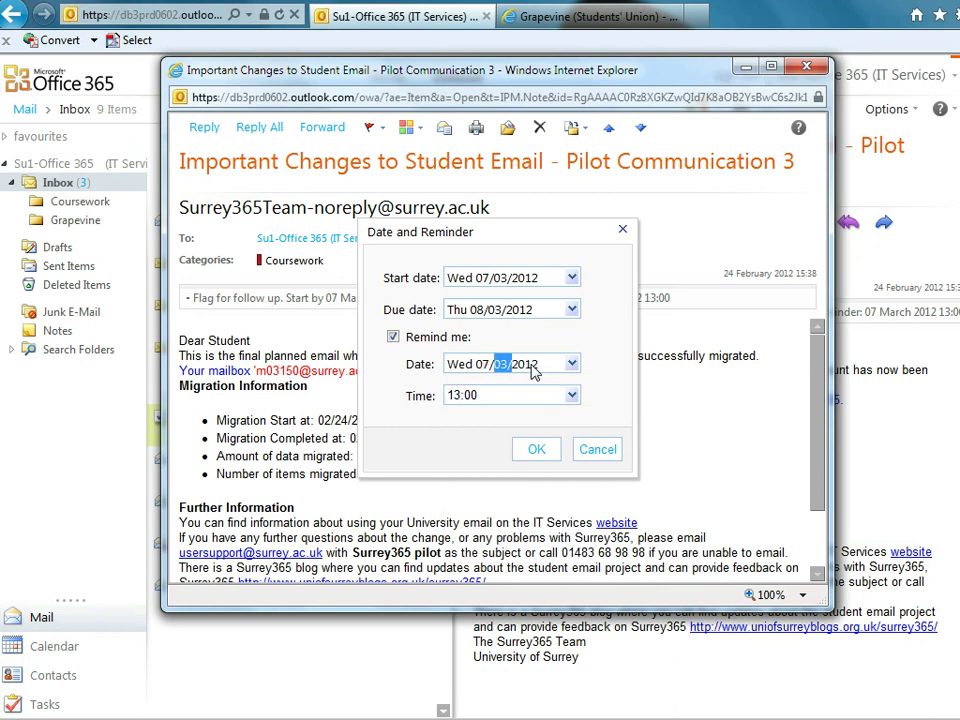
{"action": "left_click", "coordinate": [569, 396]}
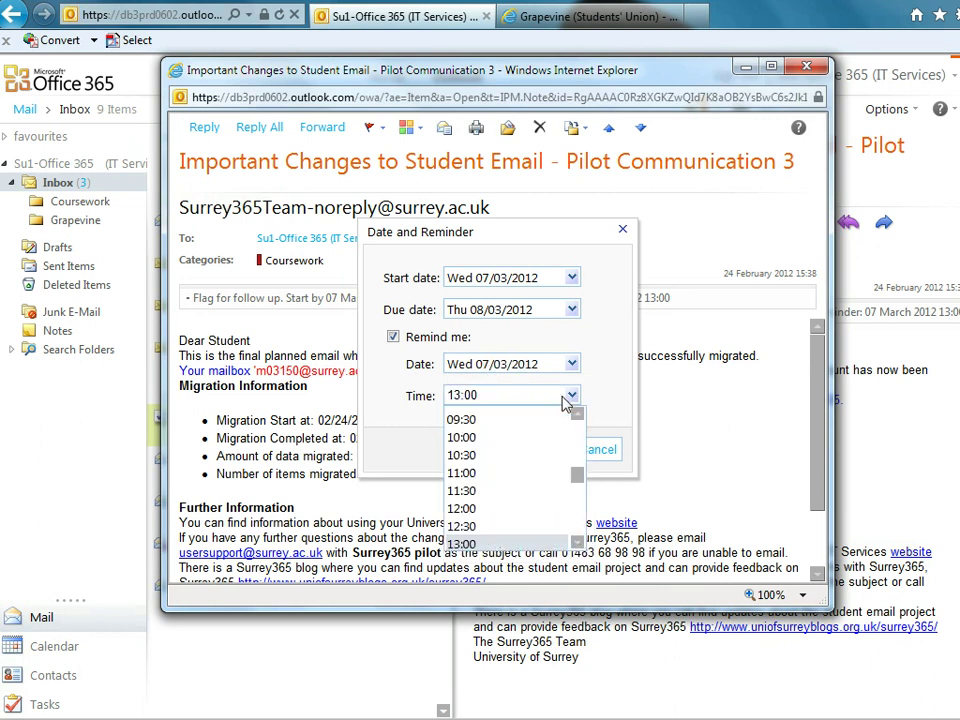
{"action": "left_click", "coordinate": [505, 473]}
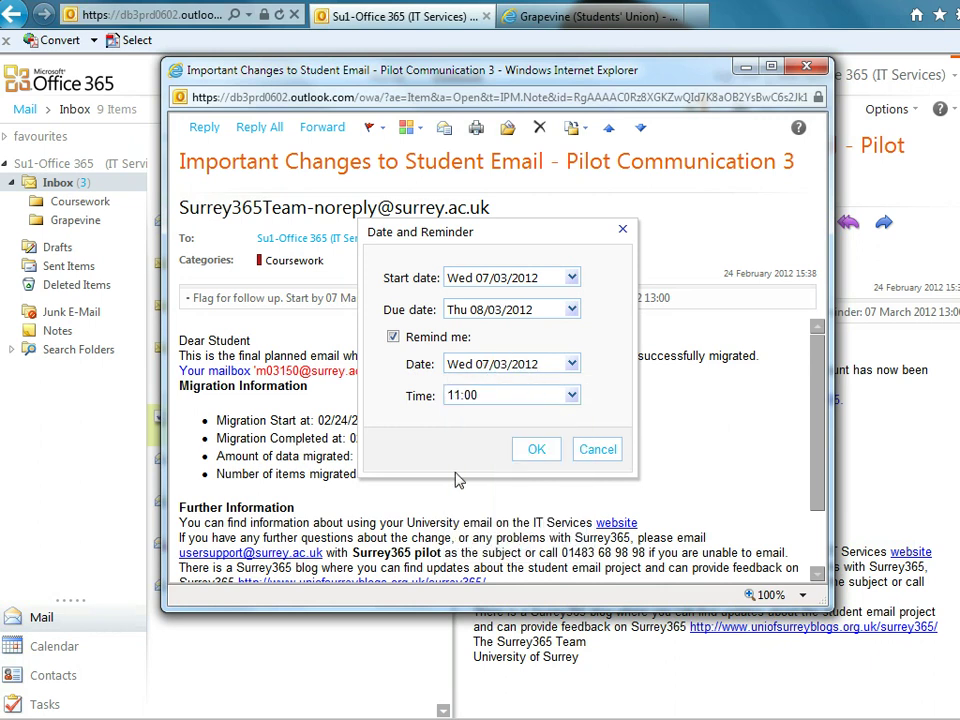
{"action": "left_click", "coordinate": [535, 451]}
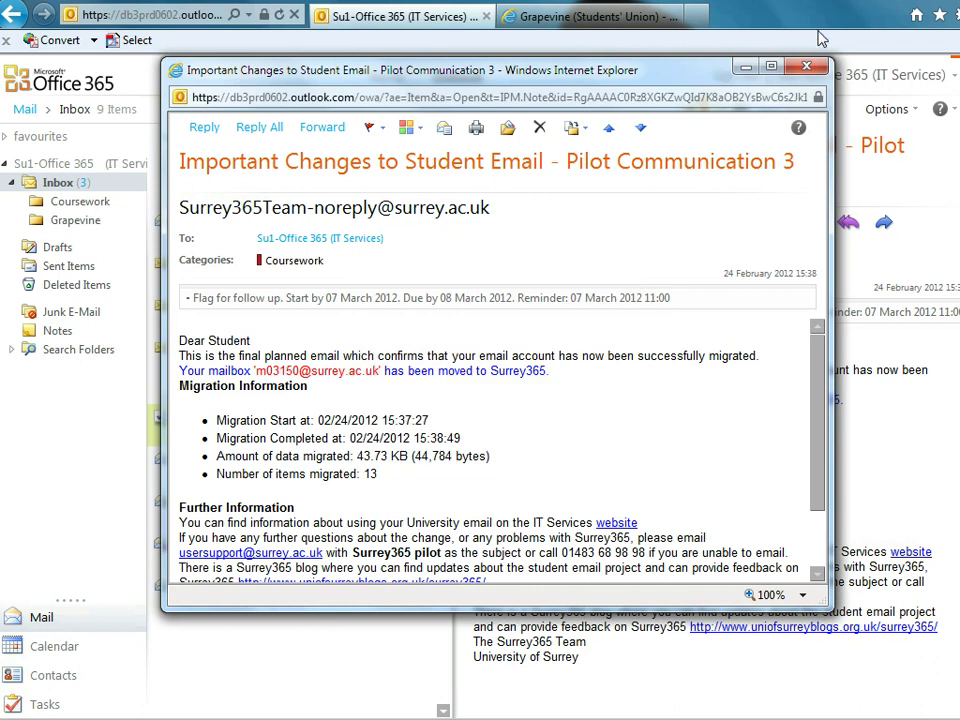
Step: Close the email window and snooze the overdue Important Changes reminder for 2 days
{"action": "left_click", "coordinate": [806, 66]}
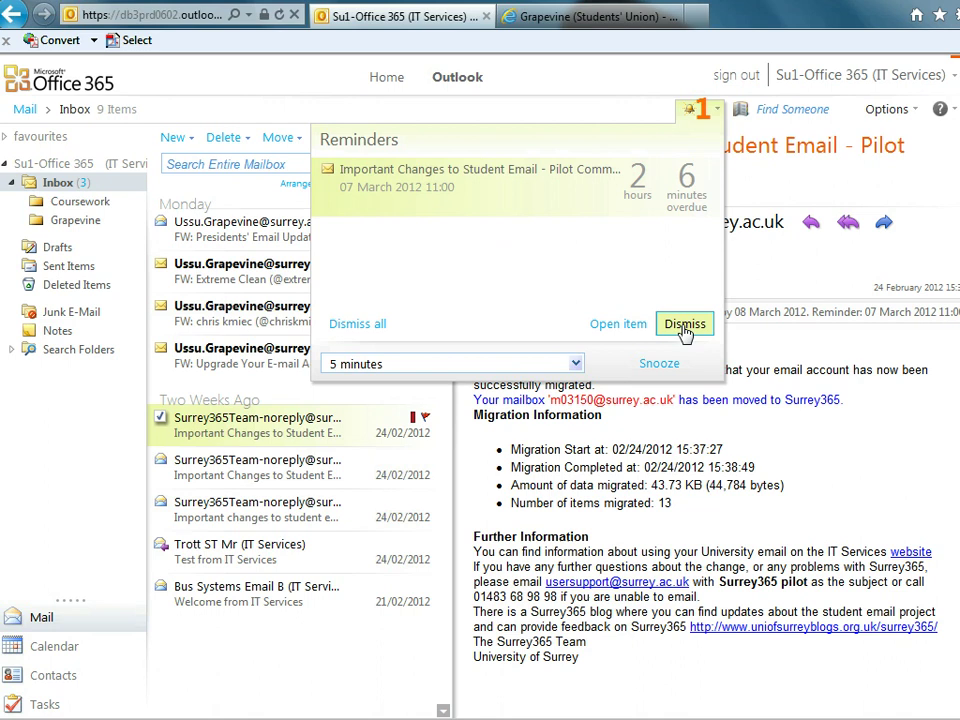
{"action": "left_click", "coordinate": [577, 368]}
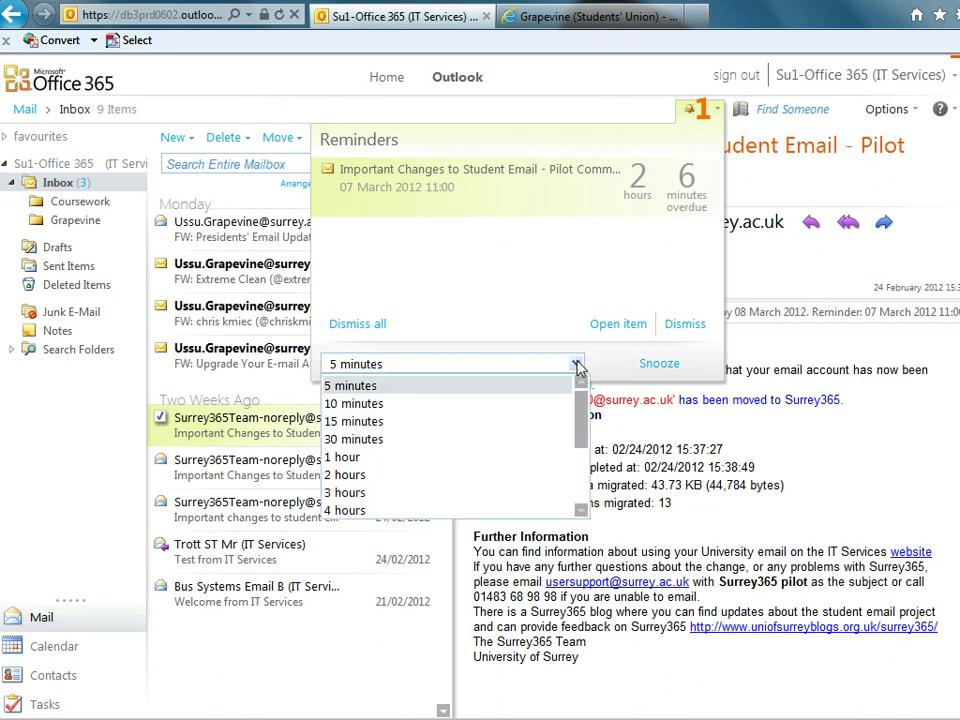
{"action": "left_click_drag", "start_coordinate": [581, 390], "coordinate": [588, 443]}
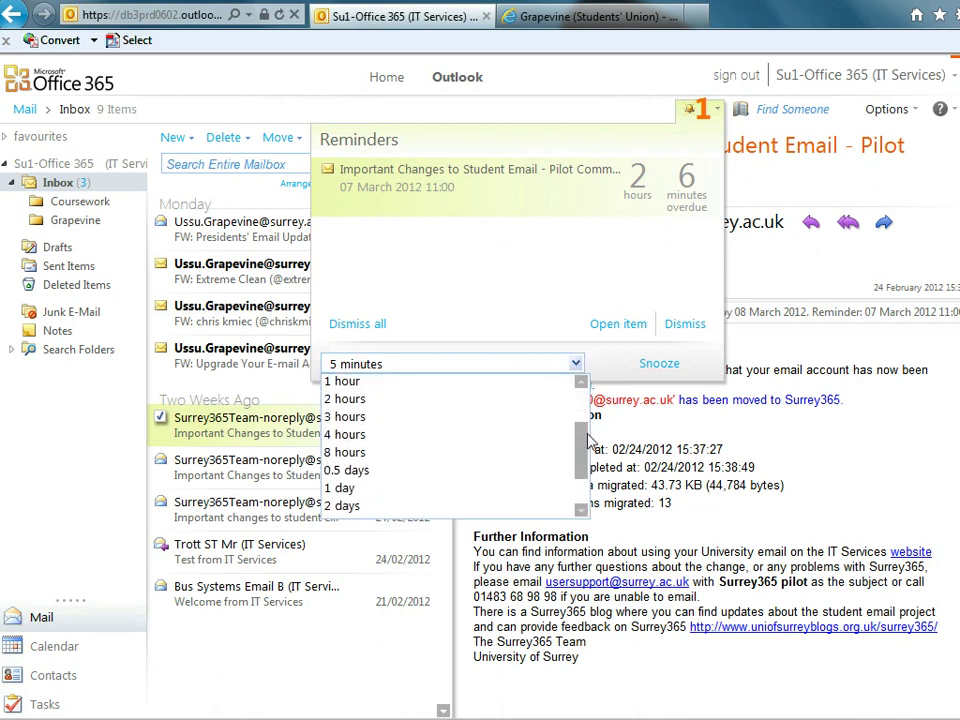
{"action": "left_click", "coordinate": [370, 506]}
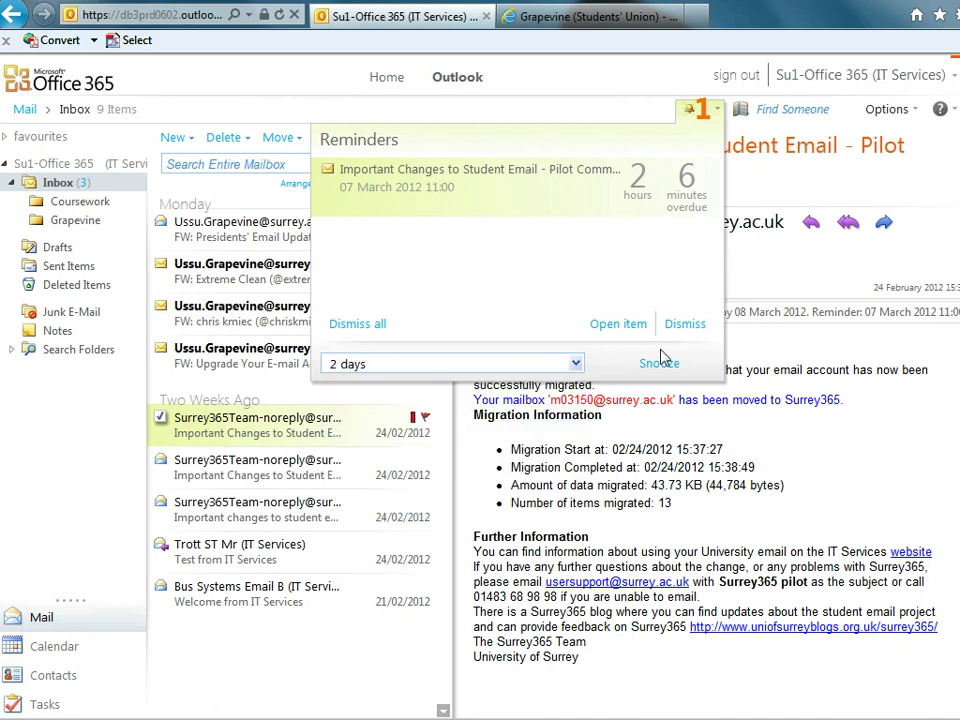
{"action": "left_click", "coordinate": [684, 324]}
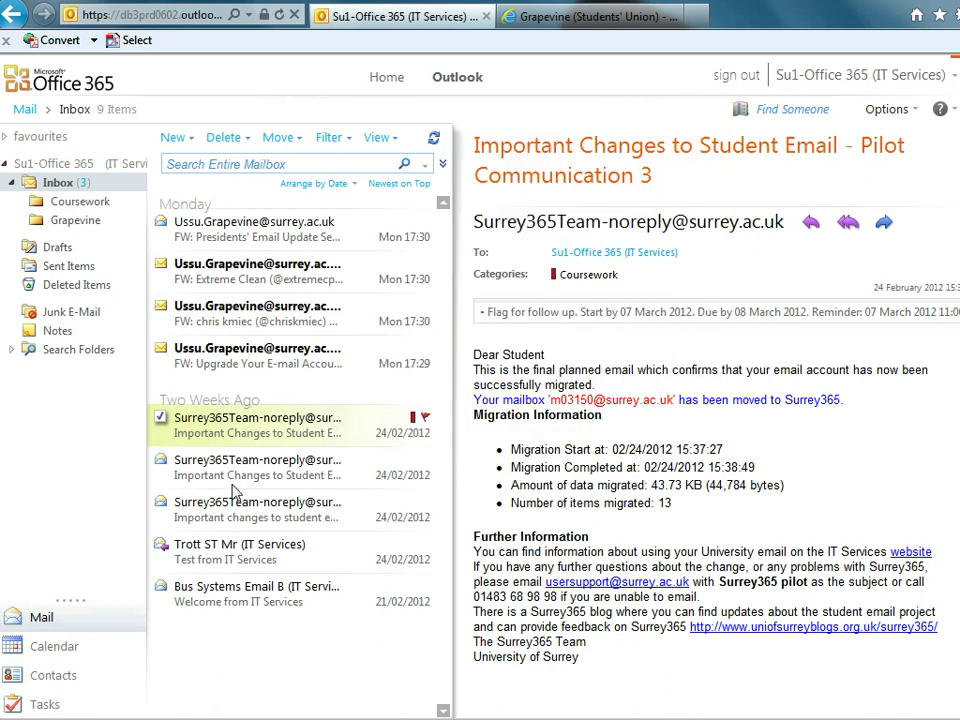